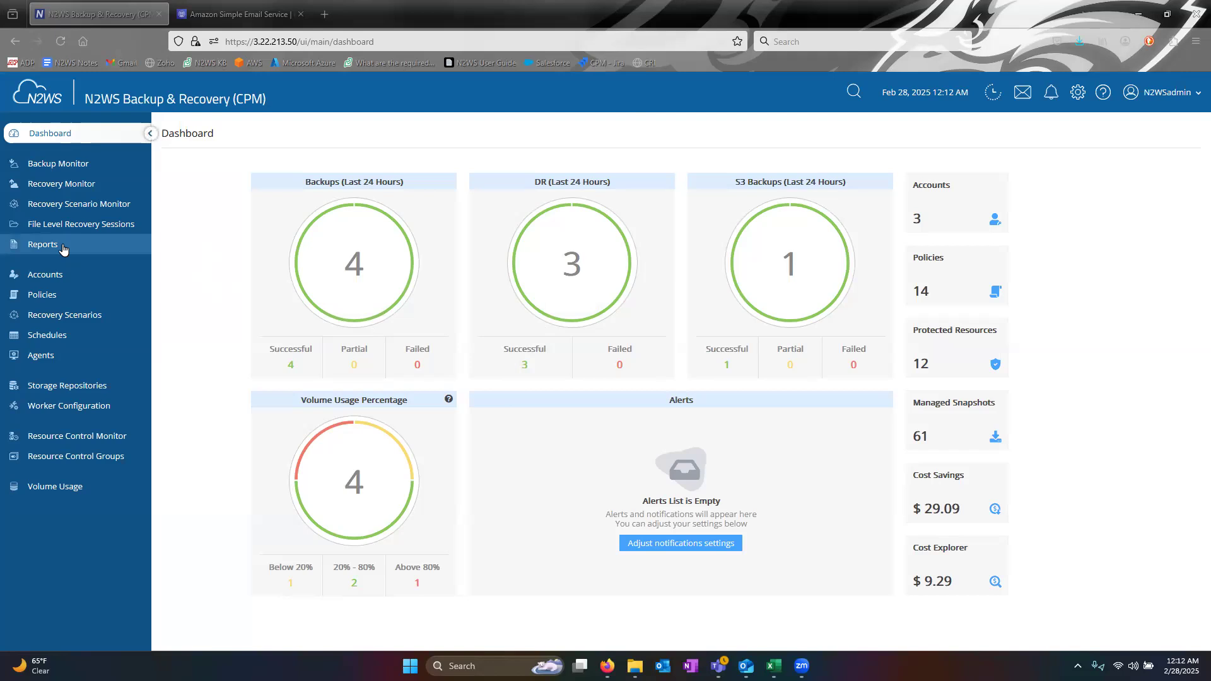
- Go to Reports, switch to Immediate Report Generation, and expand the report type list
click(43, 245)
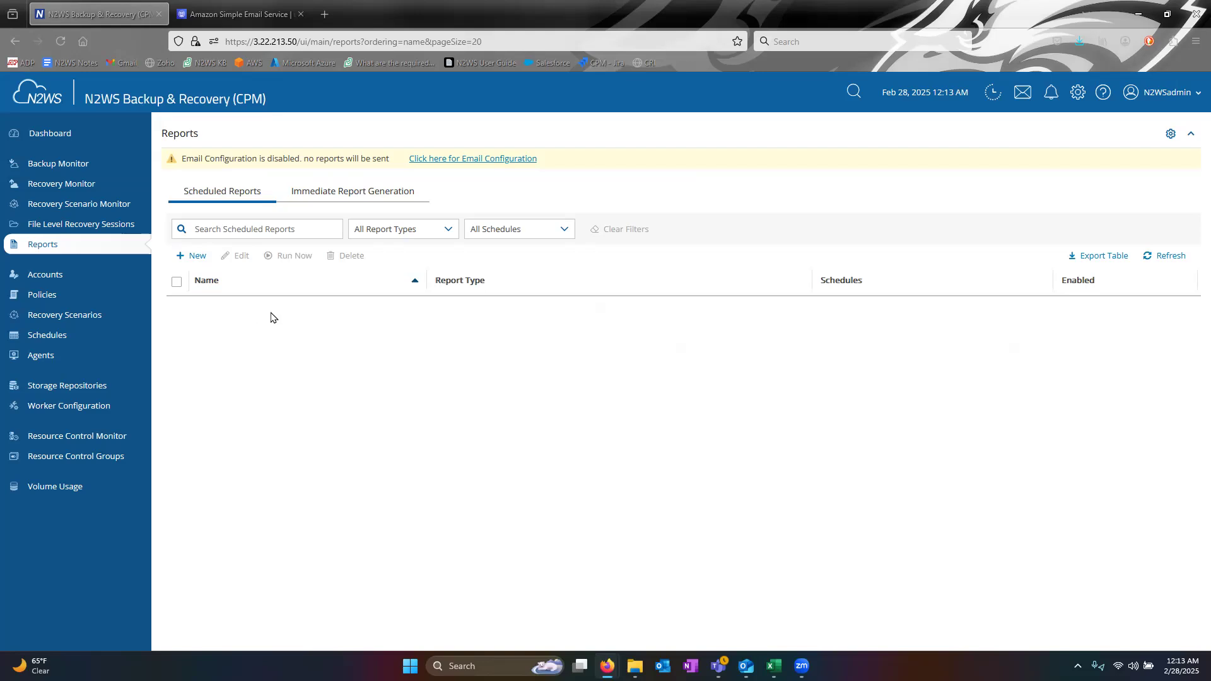
click(333, 196)
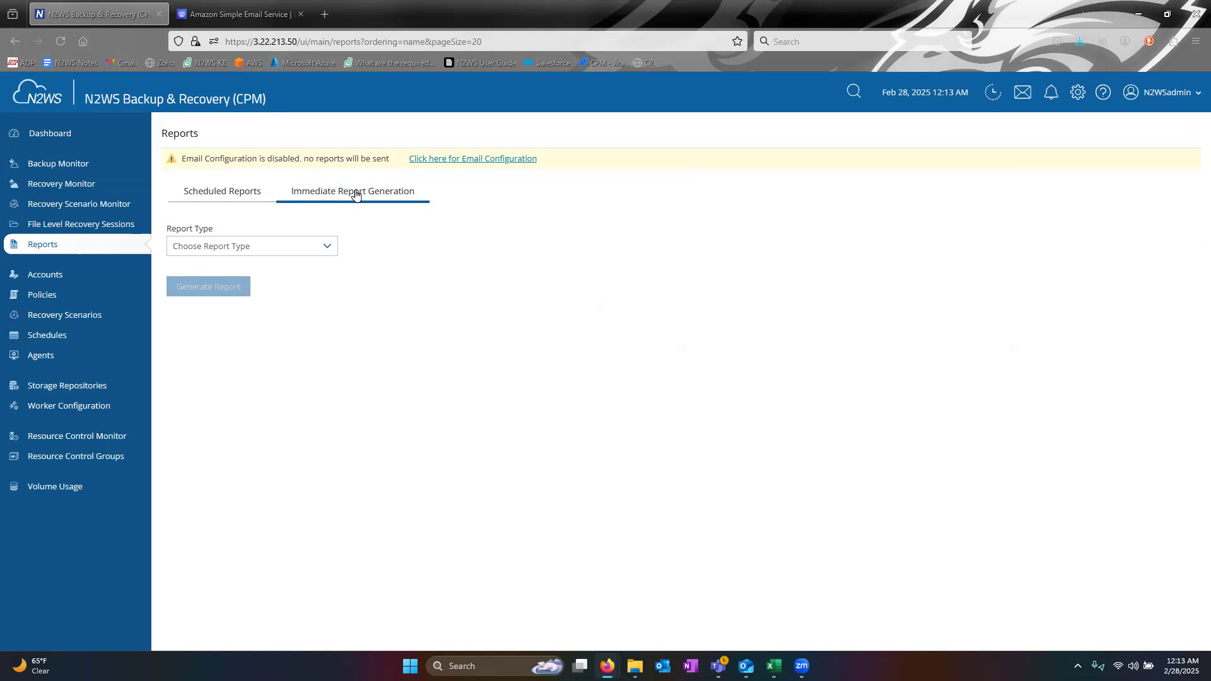
click(328, 246)
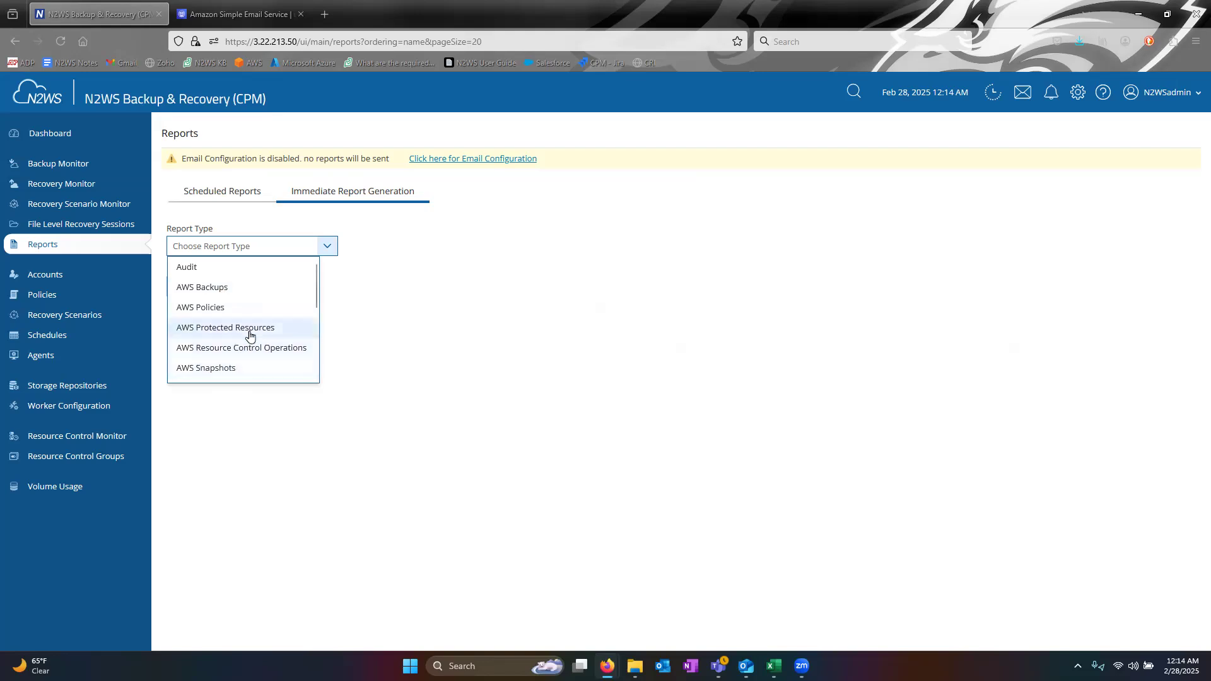
- Browse the Report Type list, close it without choosing, and return to Scheduled Reports
scroll(249, 316, down, 2)
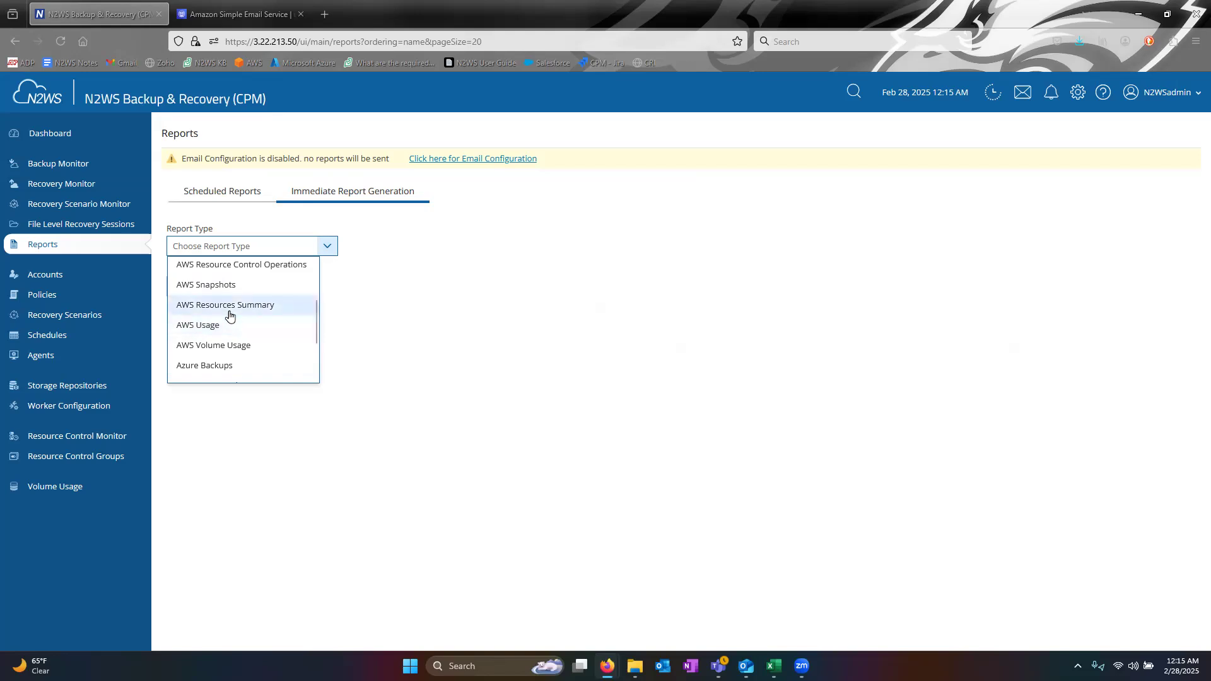
scroll(231, 315, down, 2)
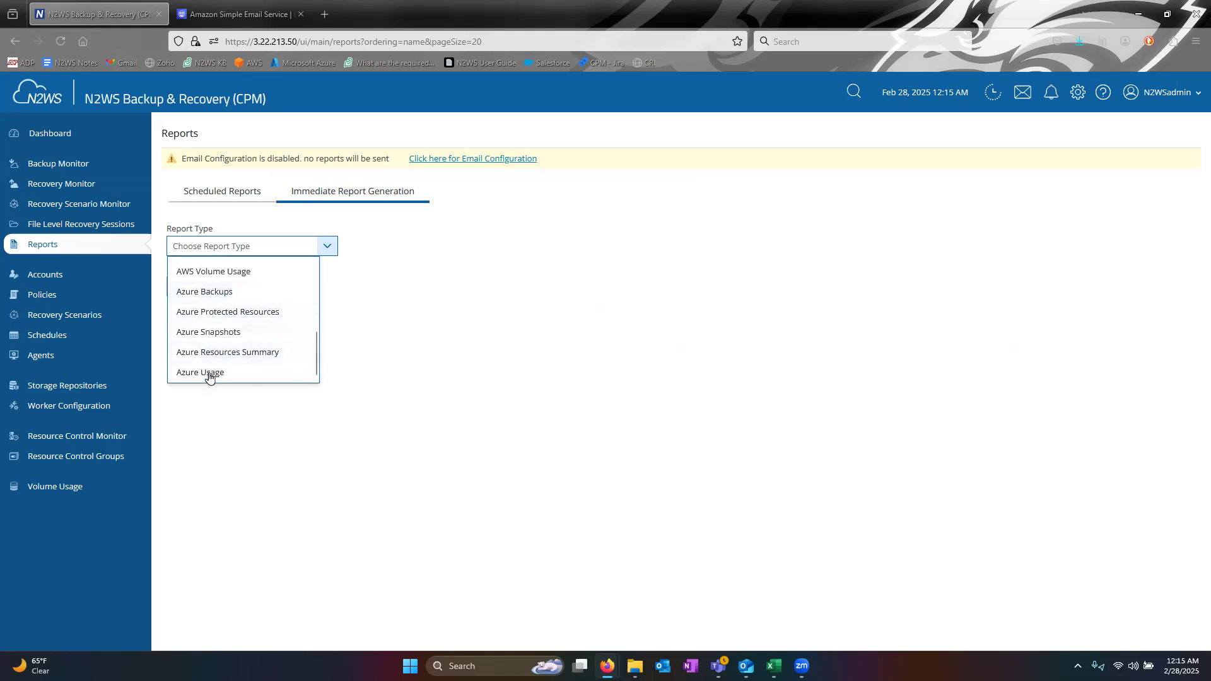
click(451, 311)
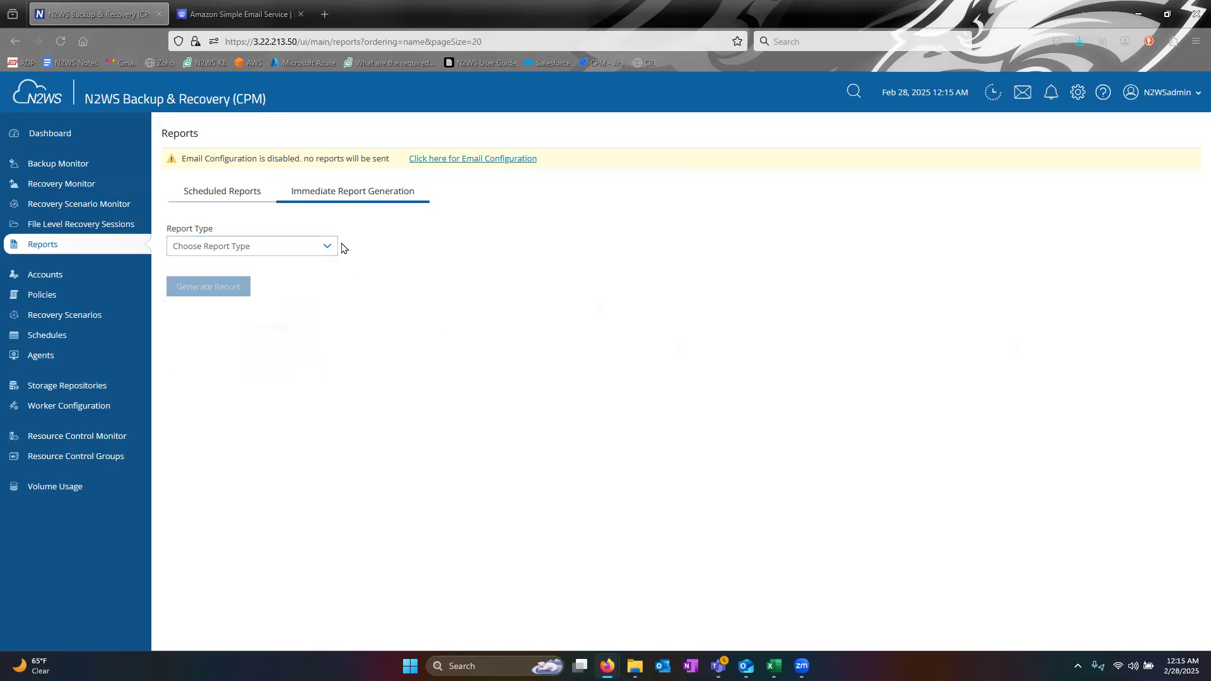
click(220, 194)
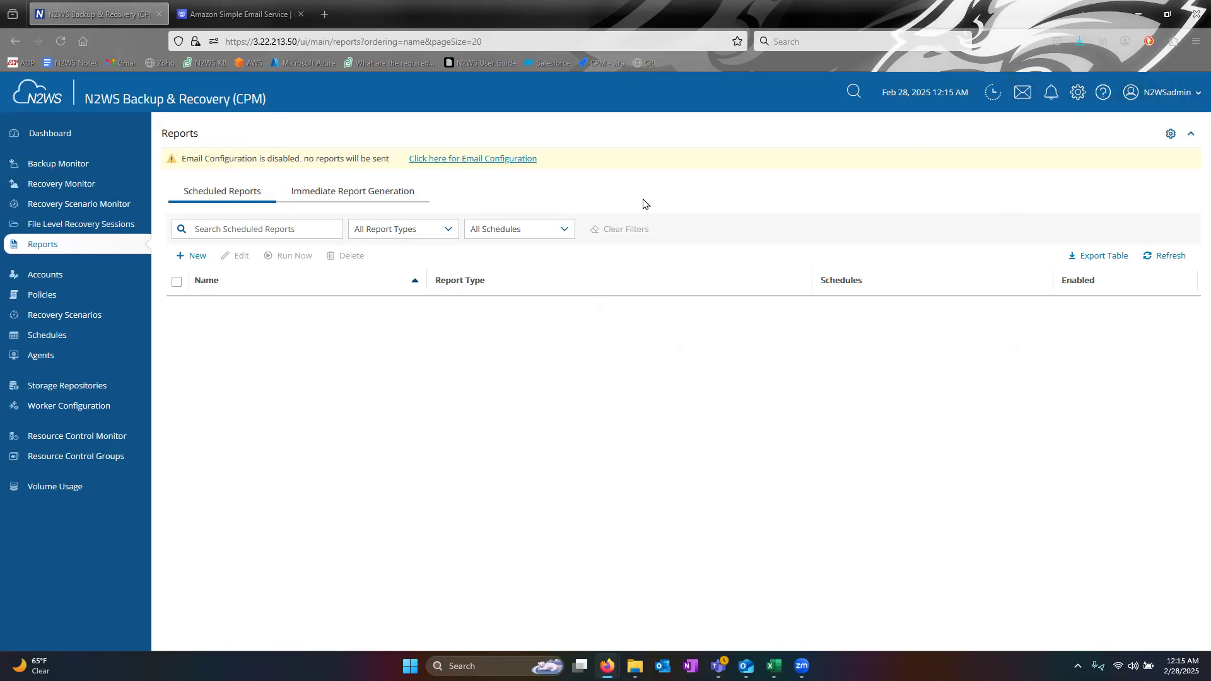
- Enable Email Configuration in the server settings and try SMTP as the email method
click(1078, 93)
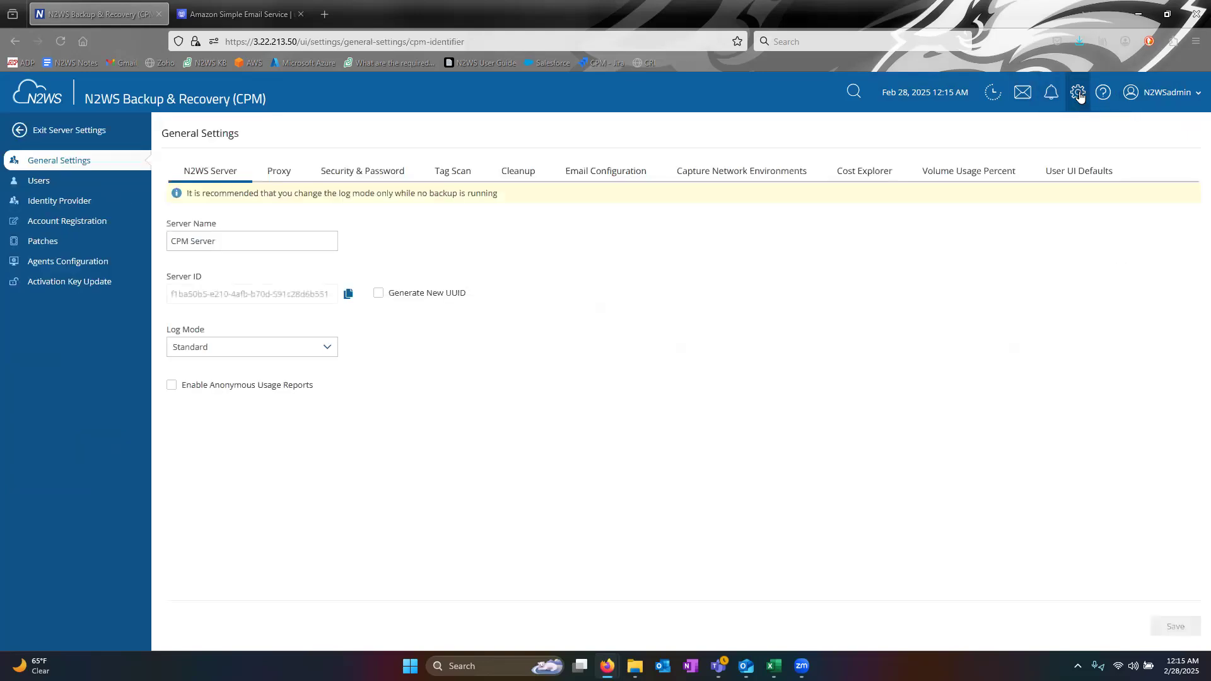
click(611, 177)
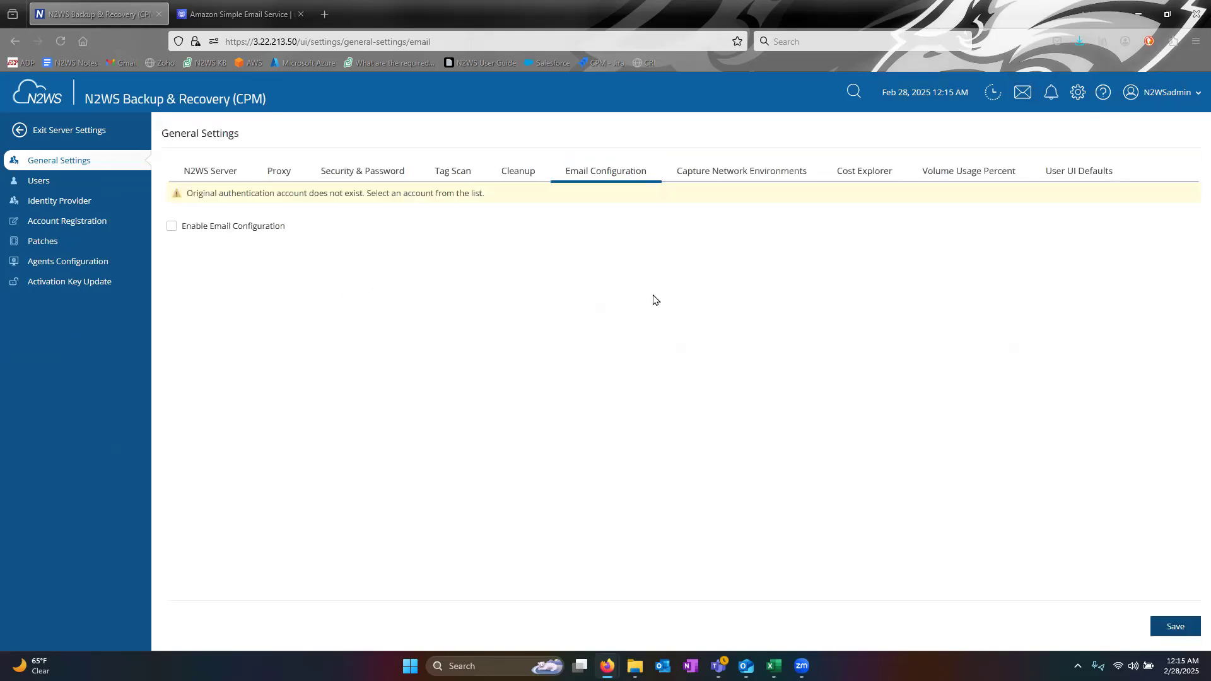
click(172, 227)
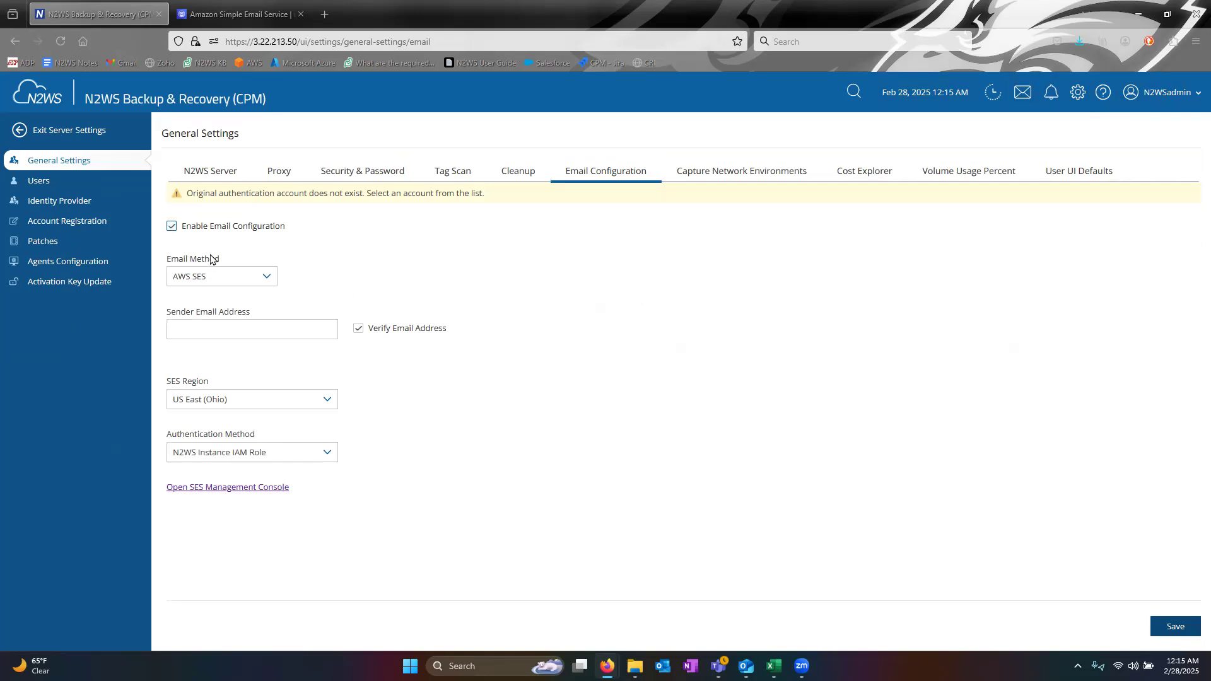
click(269, 279)
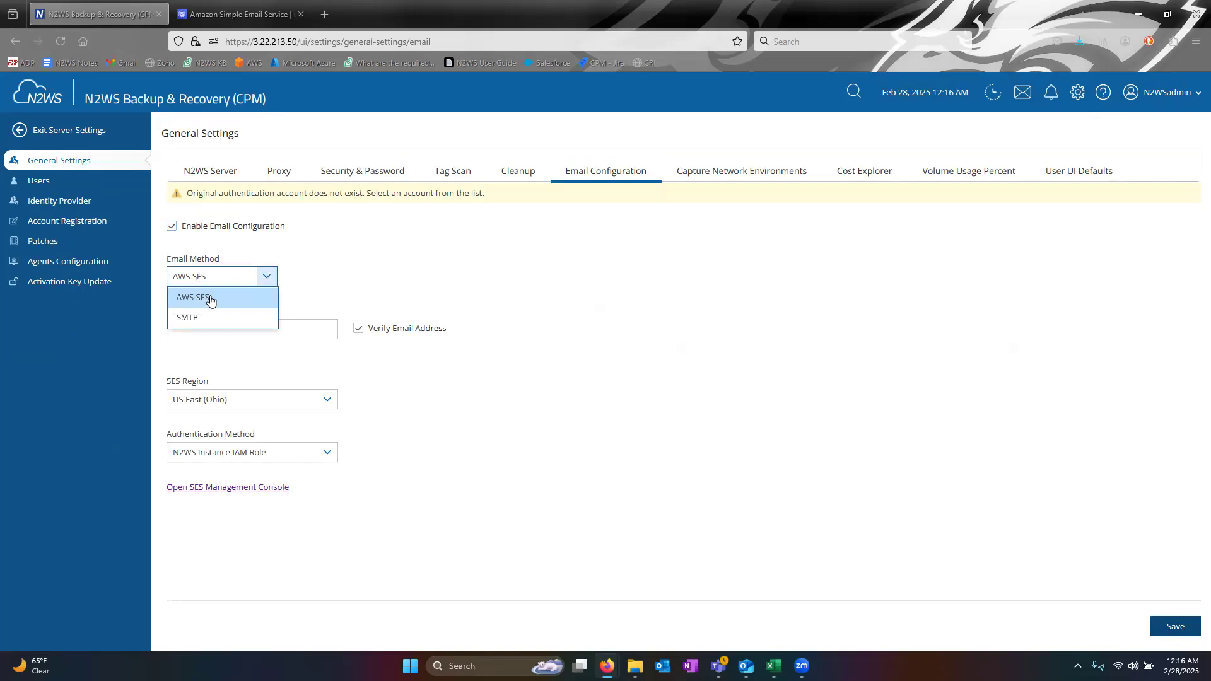
click(188, 316)
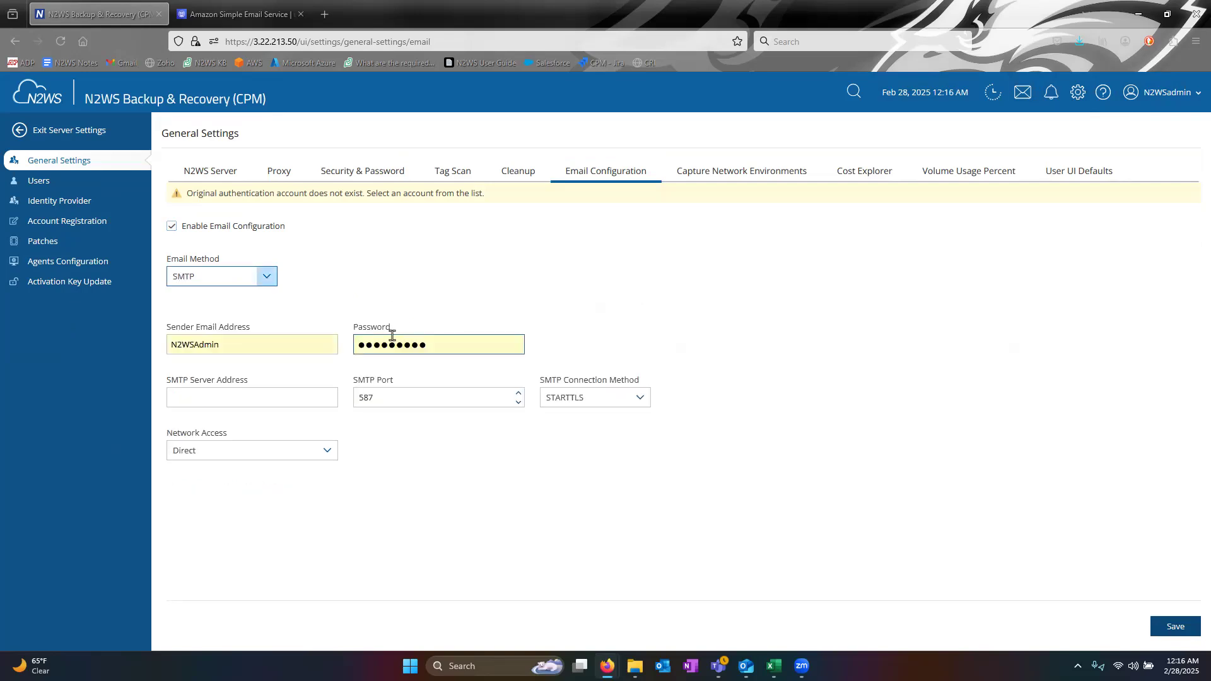
- Clear the autofilled sender name and password, then set the email method back to AWS SES
drag(316, 346, 70, 324)
key(BackSpace)
drag(442, 349, 387, 305)
key(BackSpace)
click(414, 292)
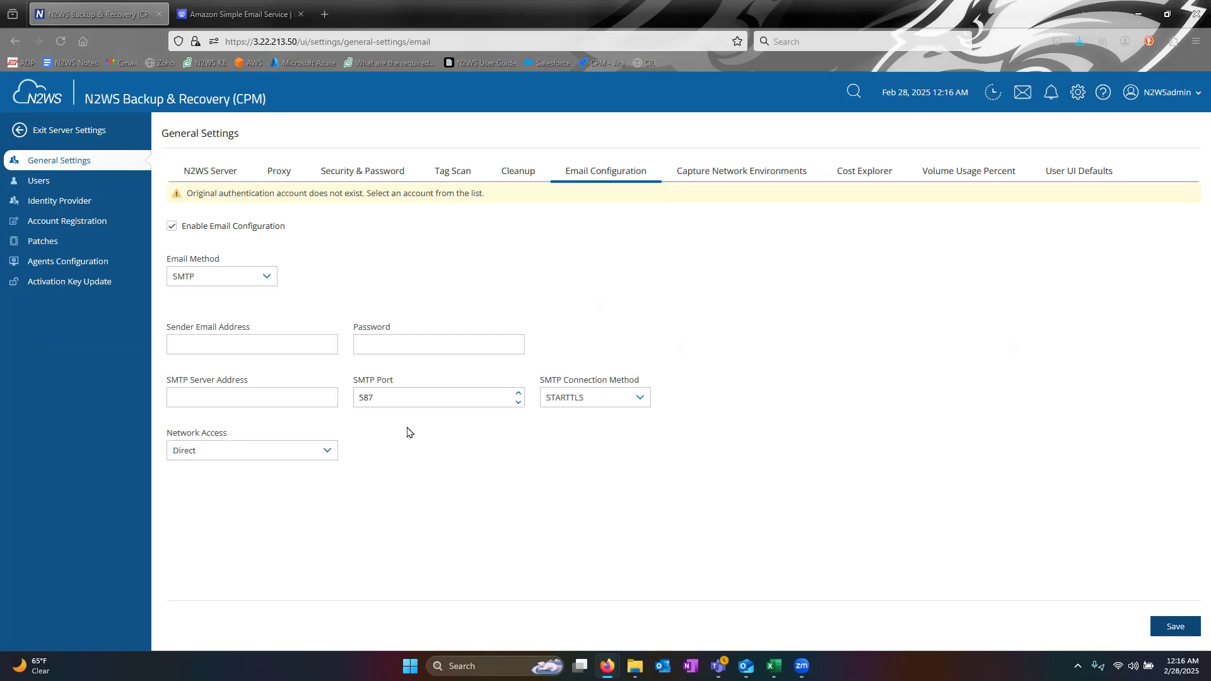
click(266, 276)
click(211, 295)
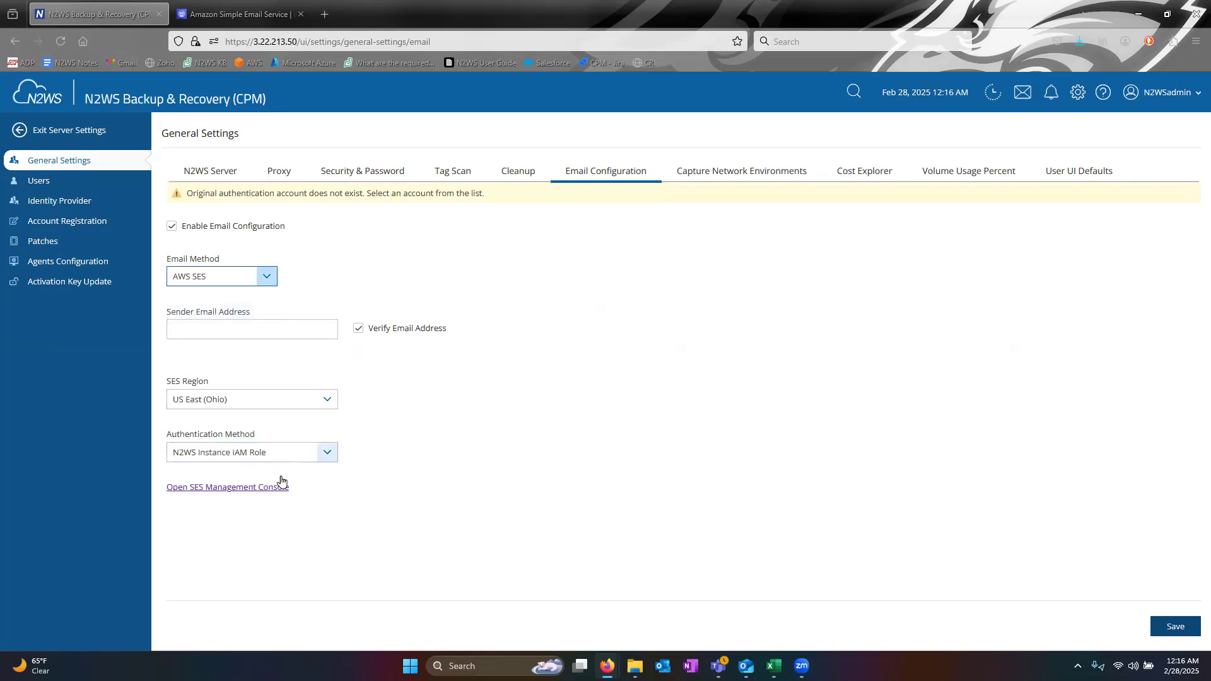
- Find Amazon SES via an 'ses' search, get started, and open the empty Identities list
click(227, 489)
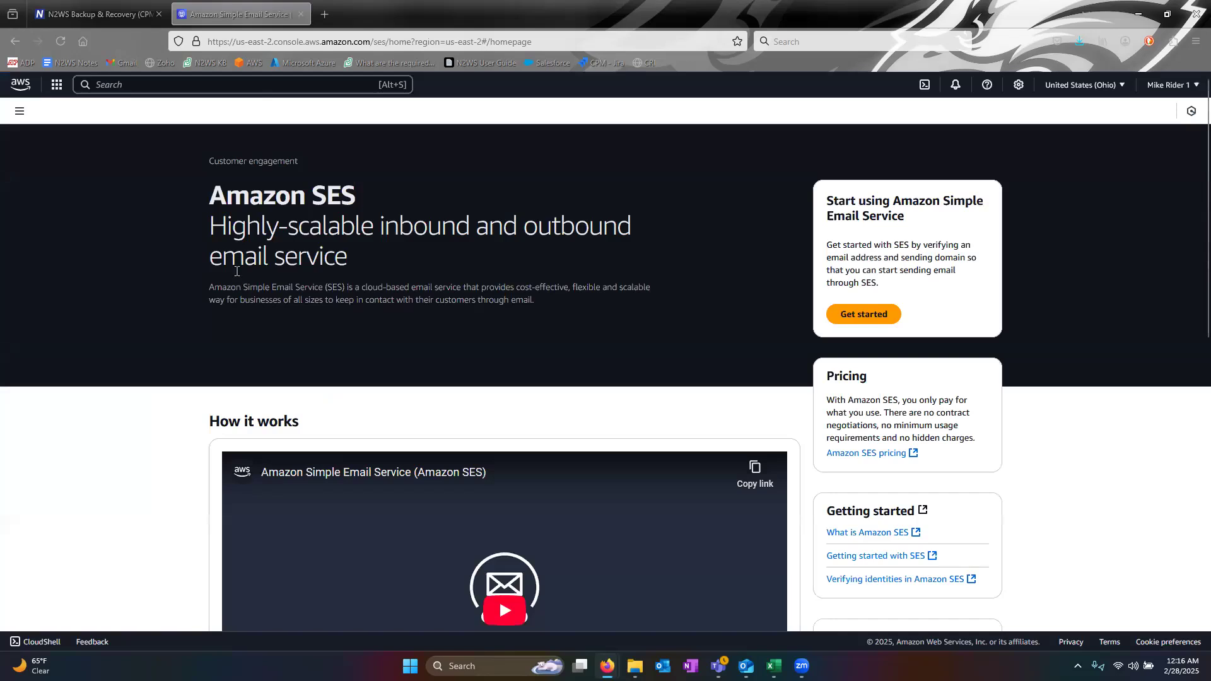
click(174, 87)
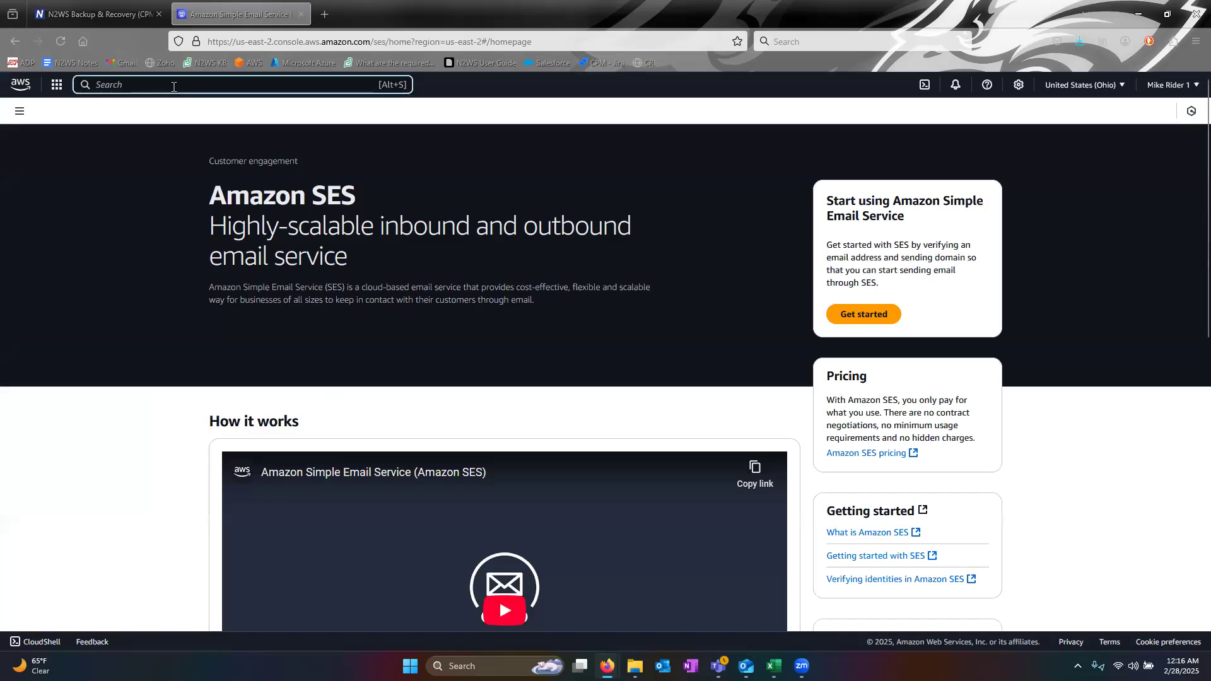
text(ses)
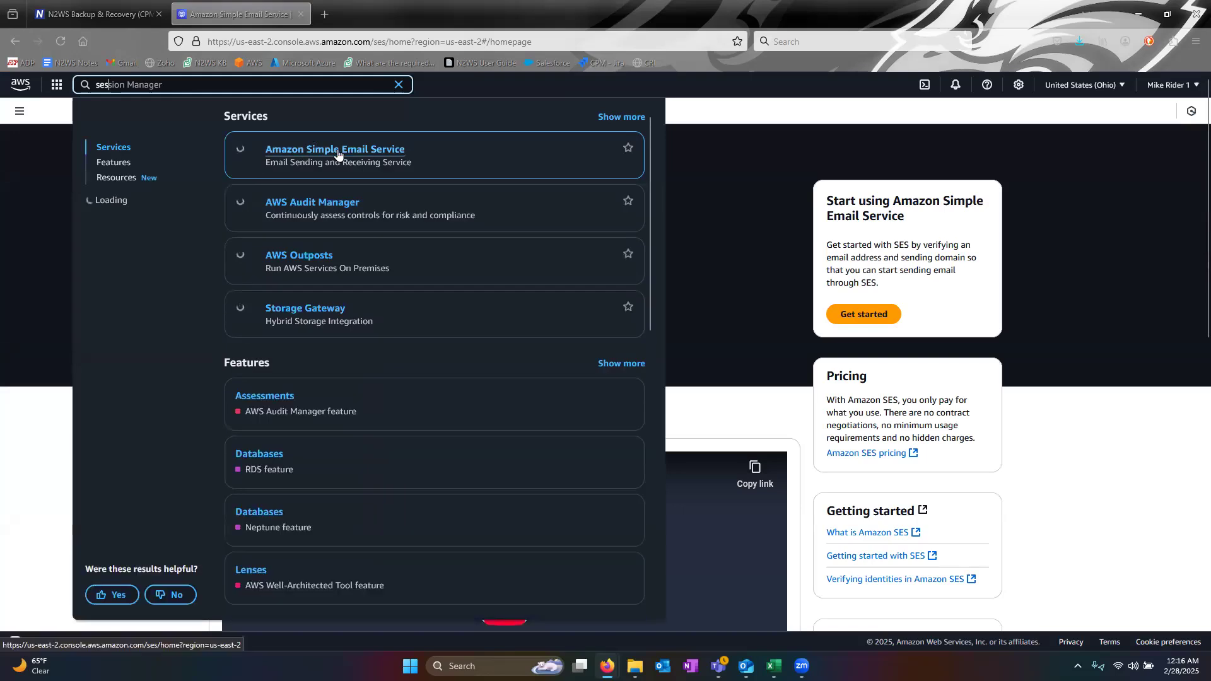
click(726, 157)
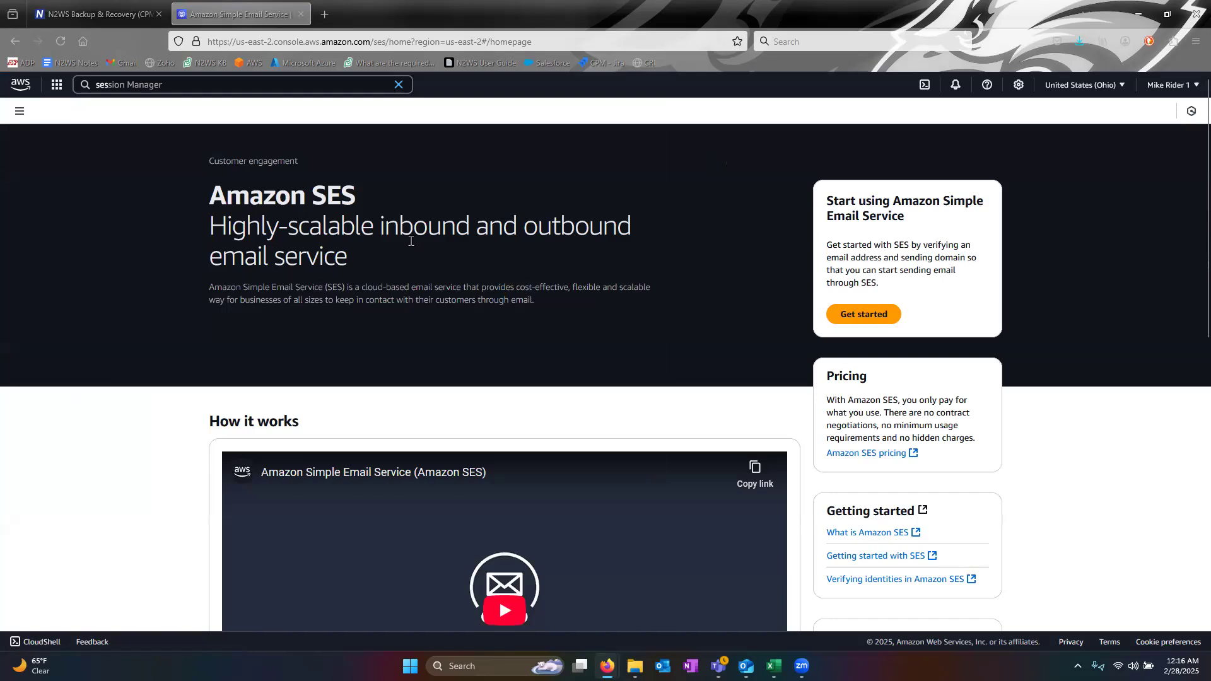
click(863, 314)
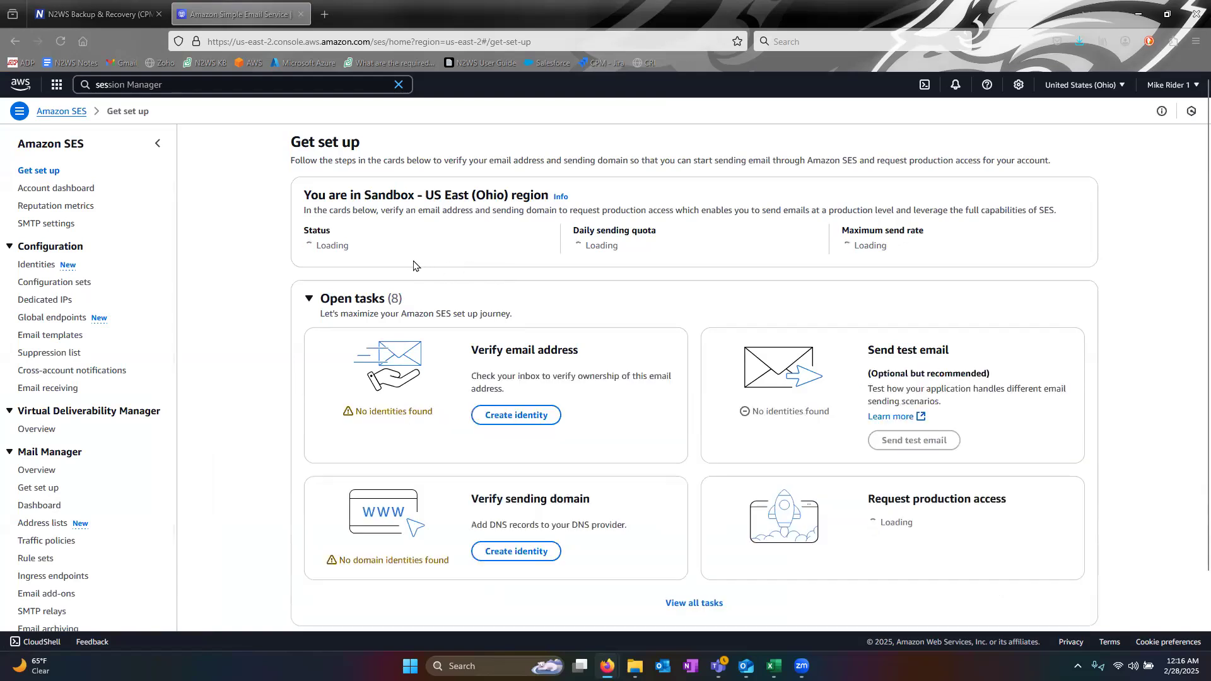
click(37, 268)
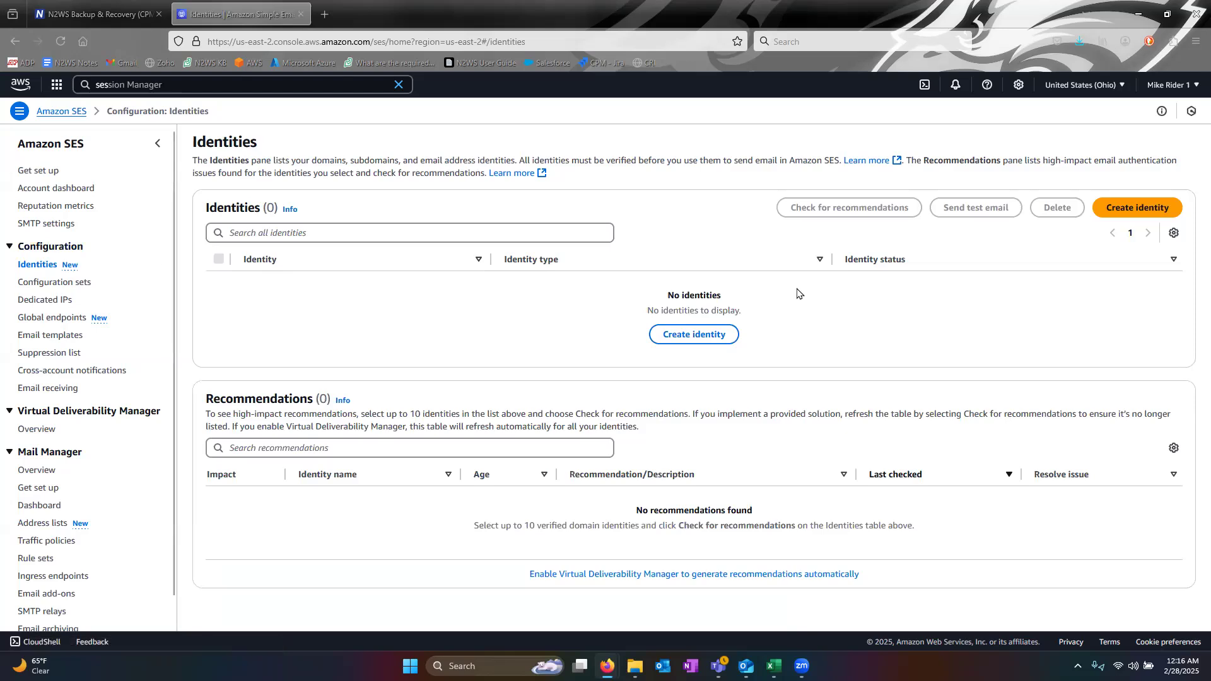
- Create an SES email address identity for the sender's address, now pending verification
click(1110, 208)
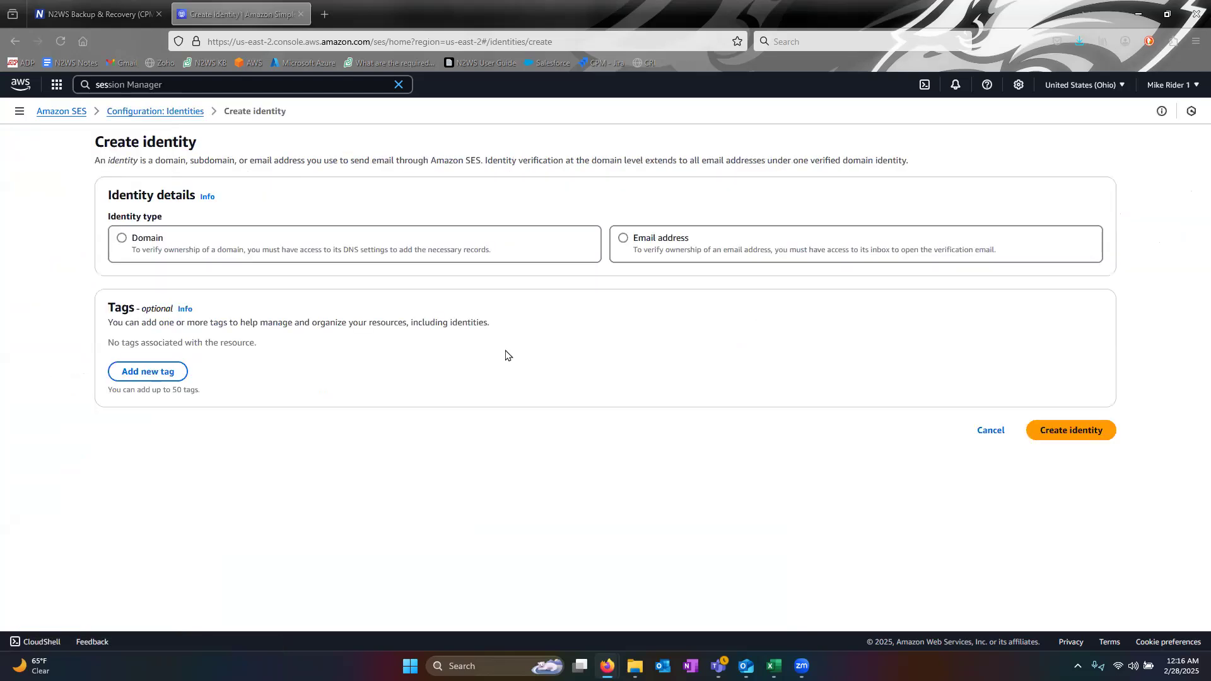
click(624, 239)
click(240, 357)
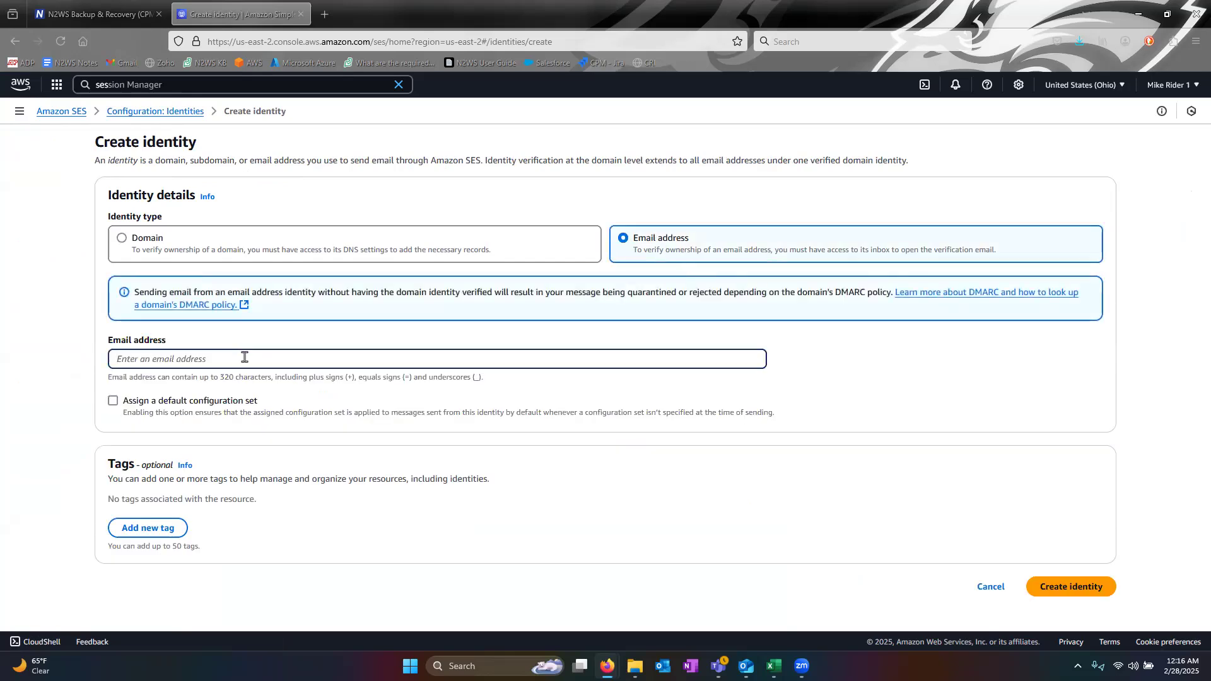
click(1069, 595)
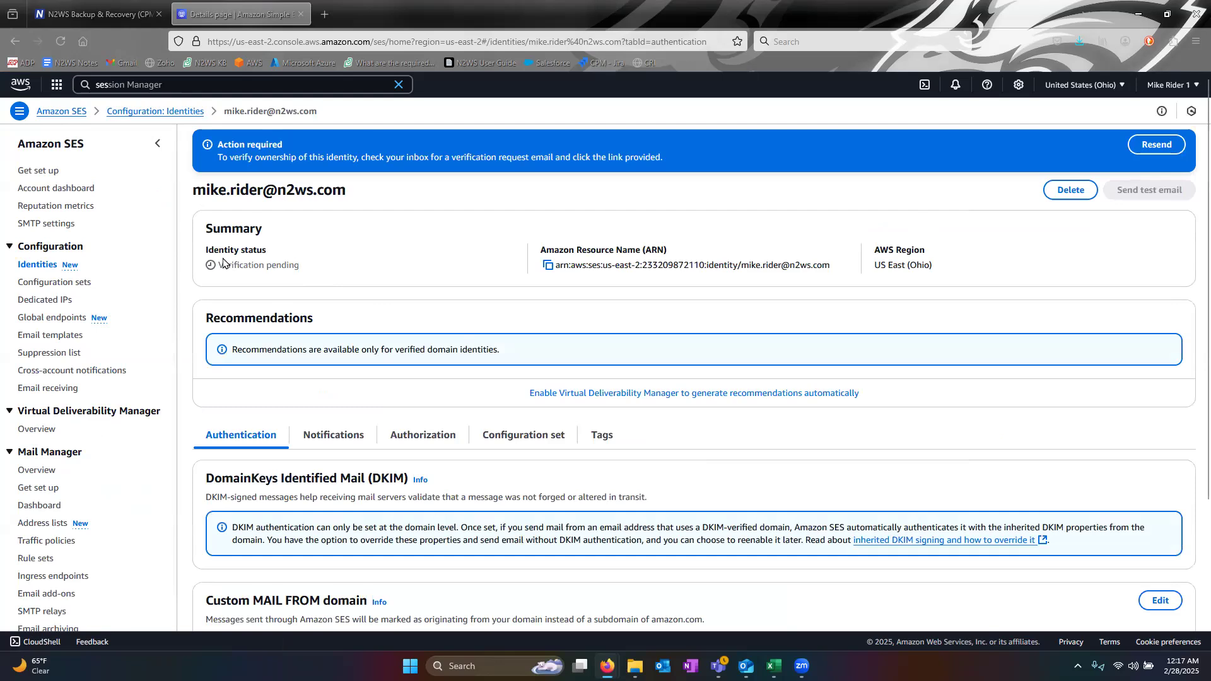
drag(217, 270, 311, 275)
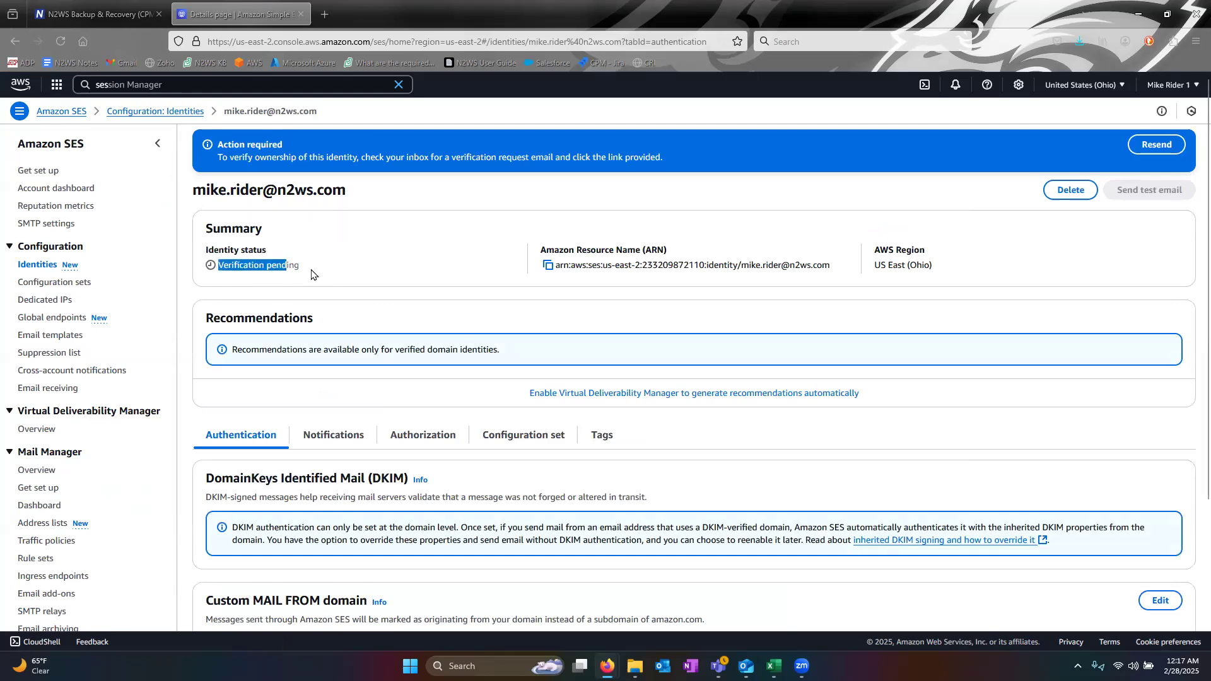
click(311, 275)
key(alt+Tab)
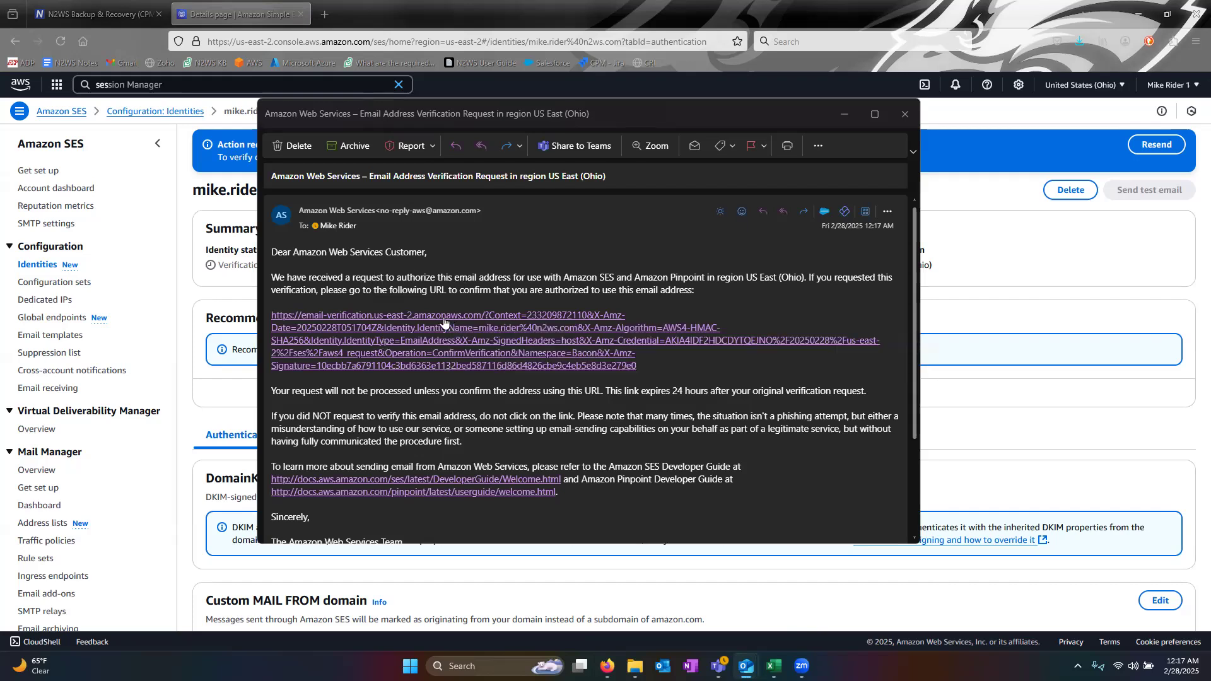
- Follow the verification link in the AWS email in Outlook
click(903, 113)
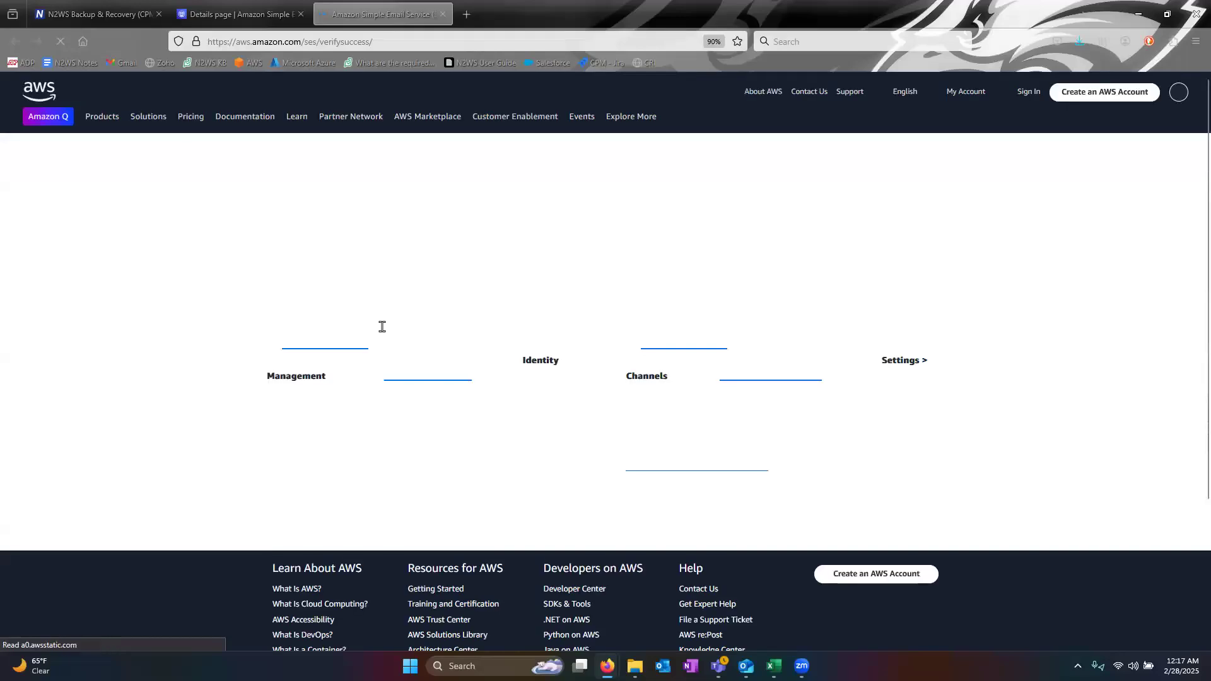
- Close the success page, reload the SES identity to confirm Verified, and return to N2WS
drag(275, 179, 505, 176)
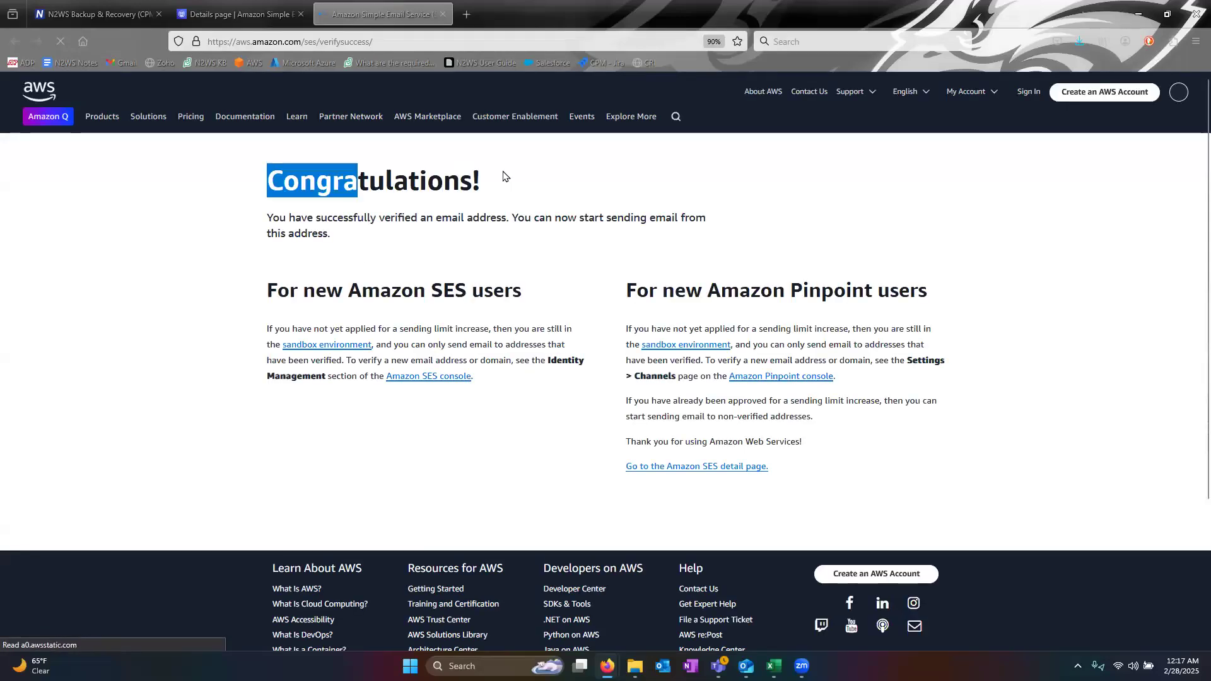
drag(280, 218, 561, 218)
click(464, 265)
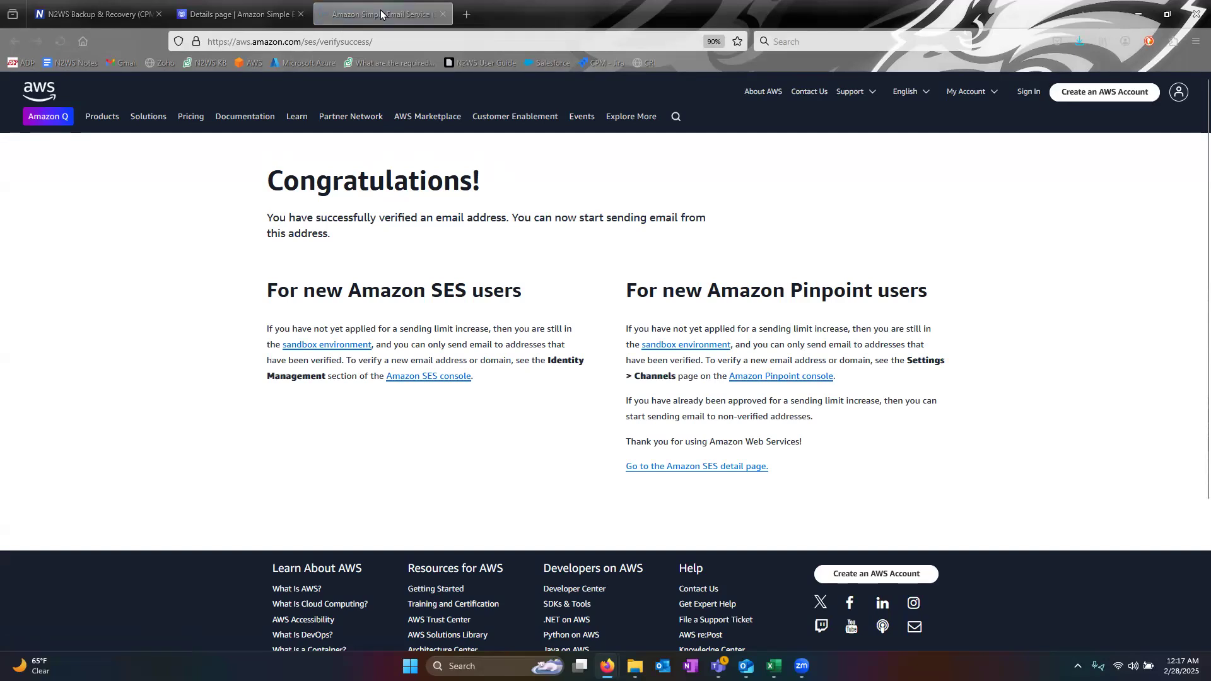
click(443, 14)
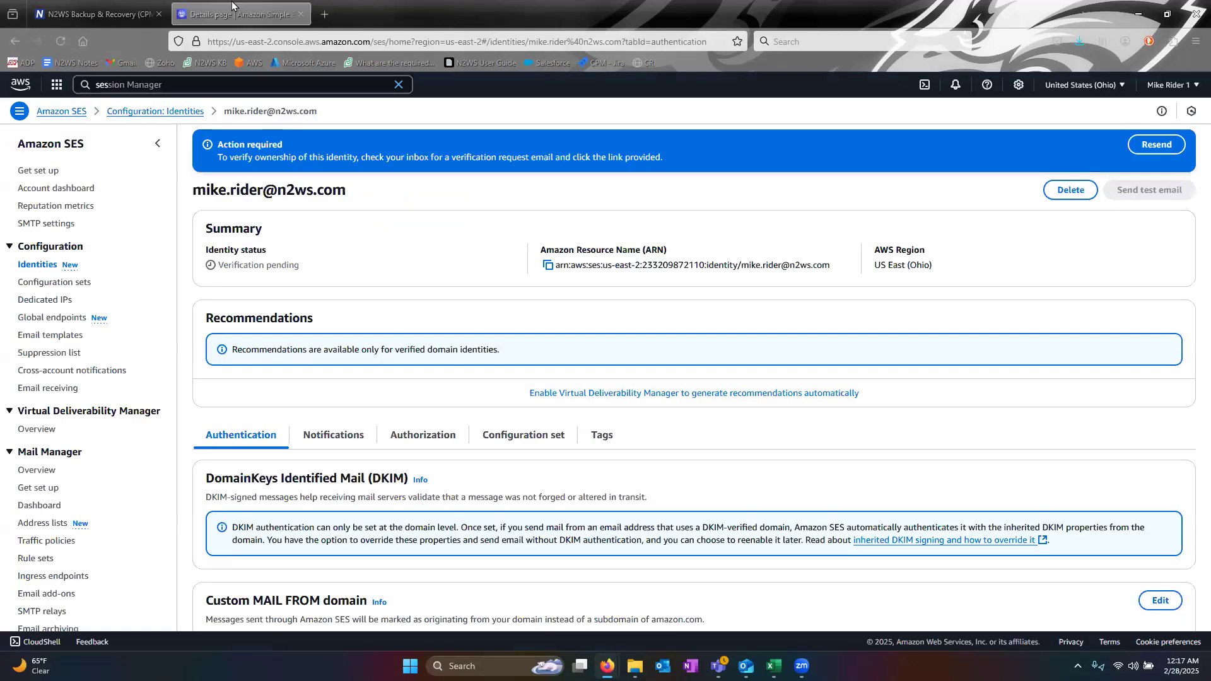
click(61, 41)
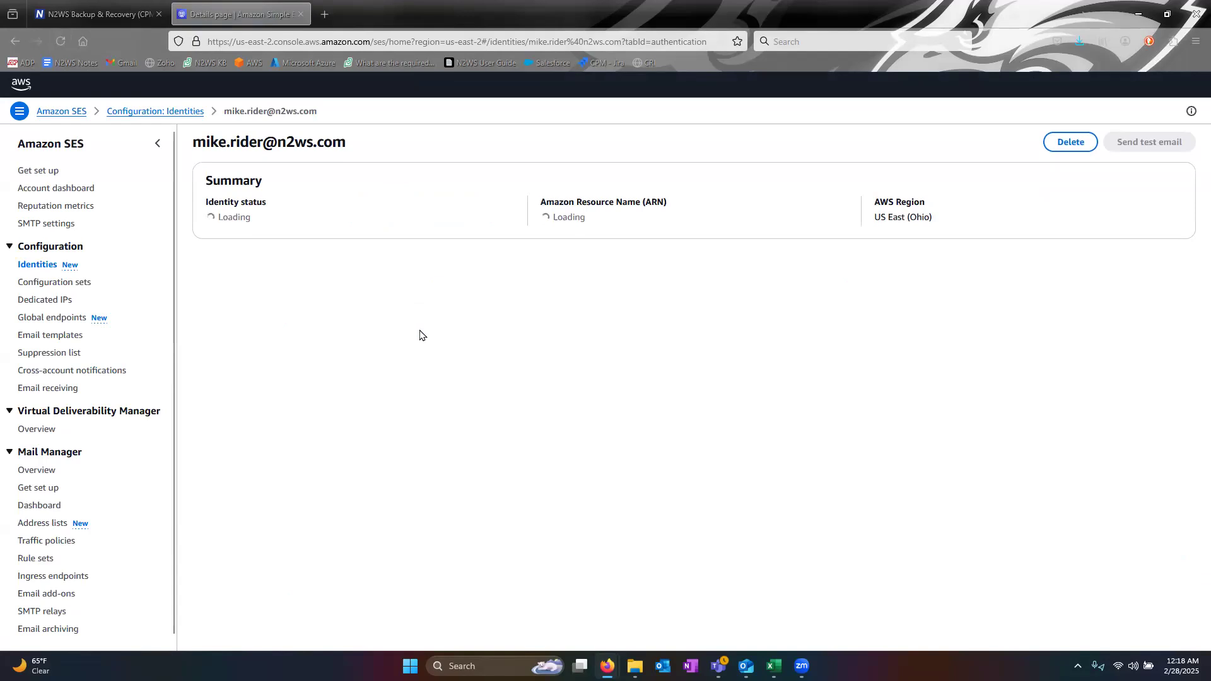
drag(205, 219, 259, 220)
click(271, 215)
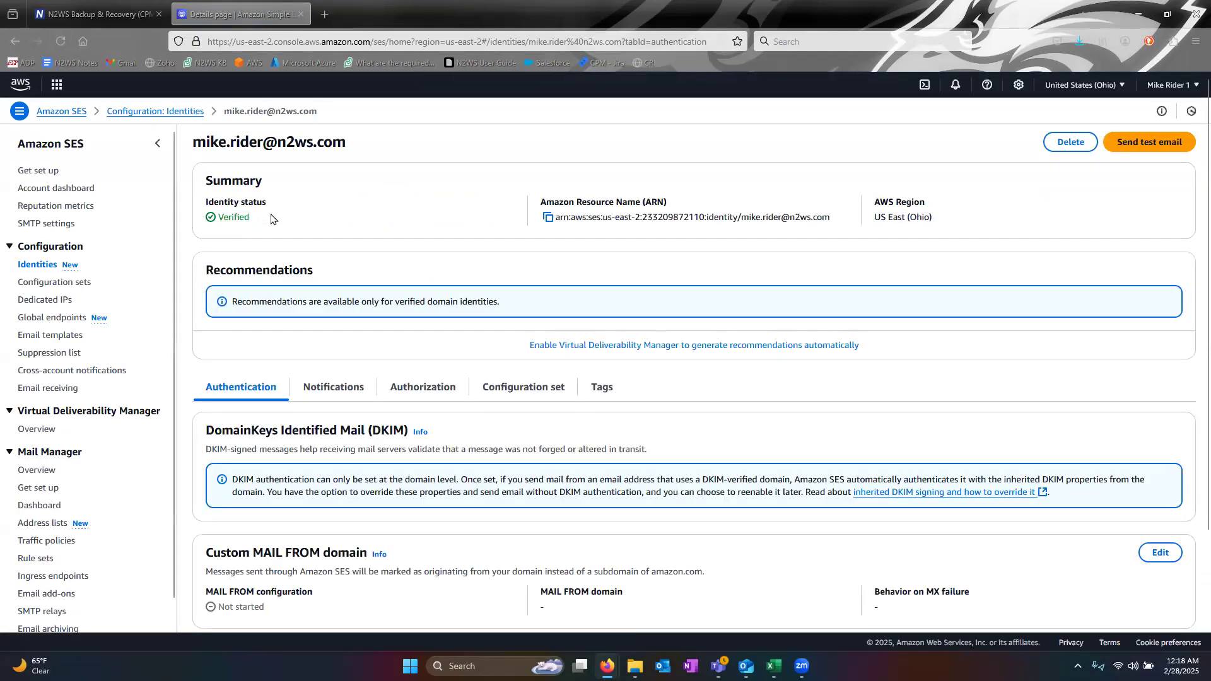
click(100, 12)
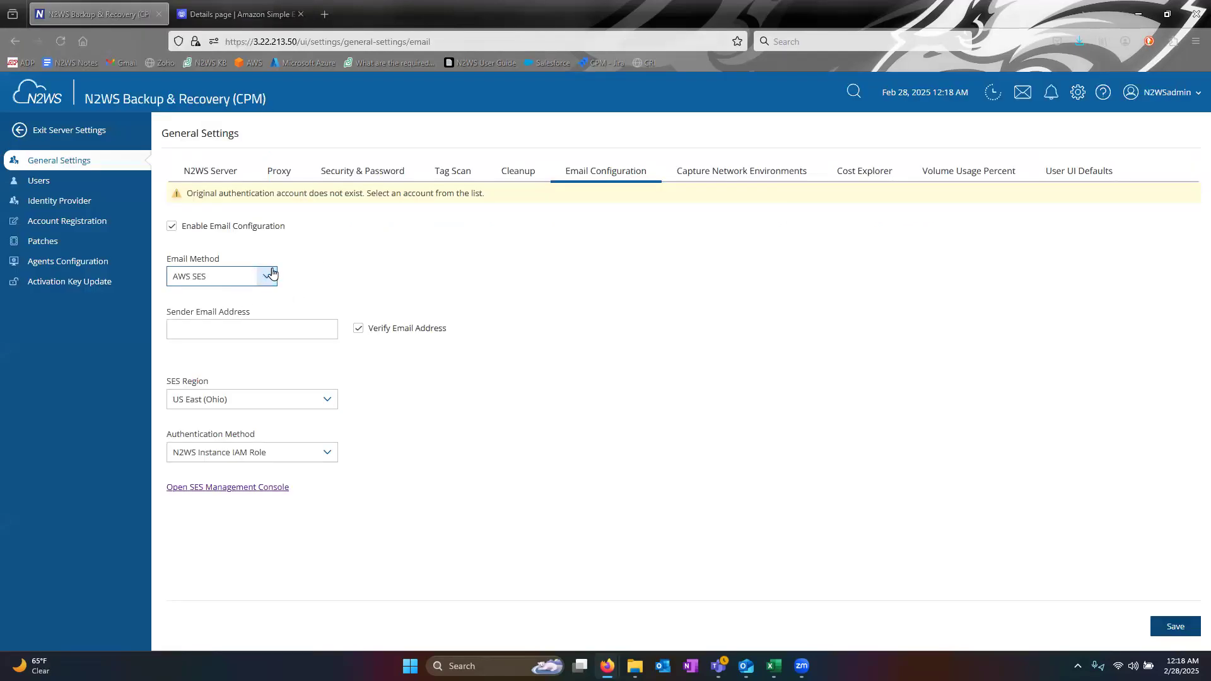
- Save the AWS SES email configuration with the verified sender address in US East (Ohio)
click(171, 226)
click(255, 331)
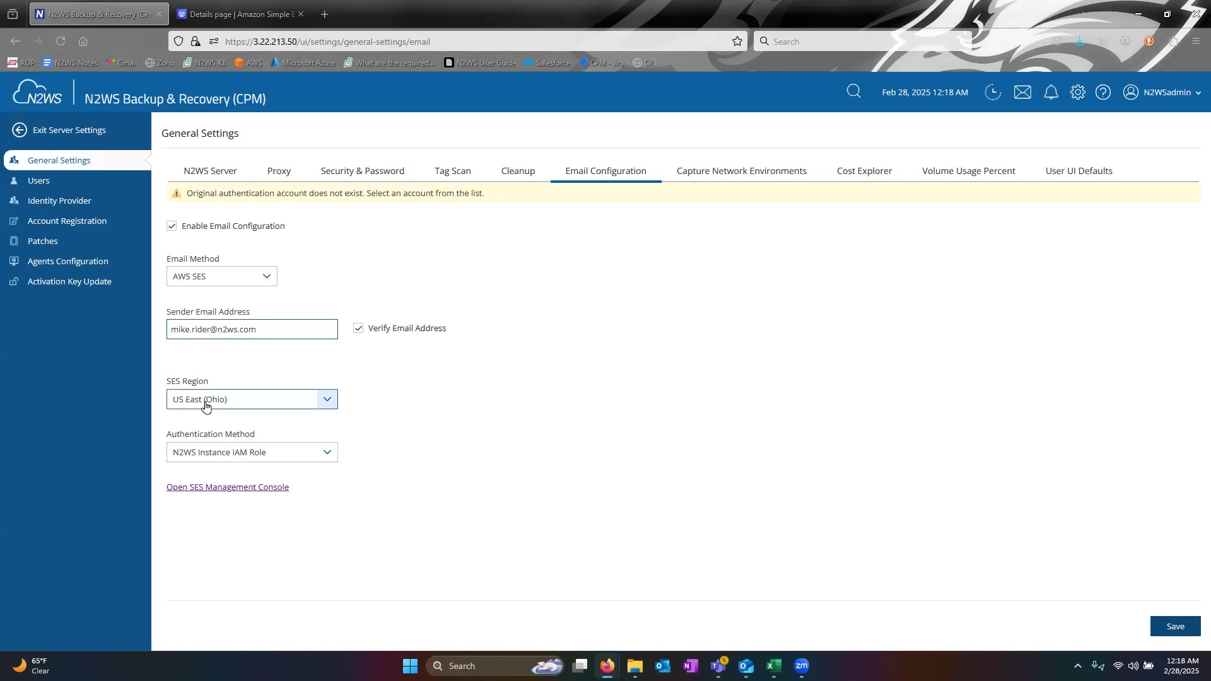
click(271, 15)
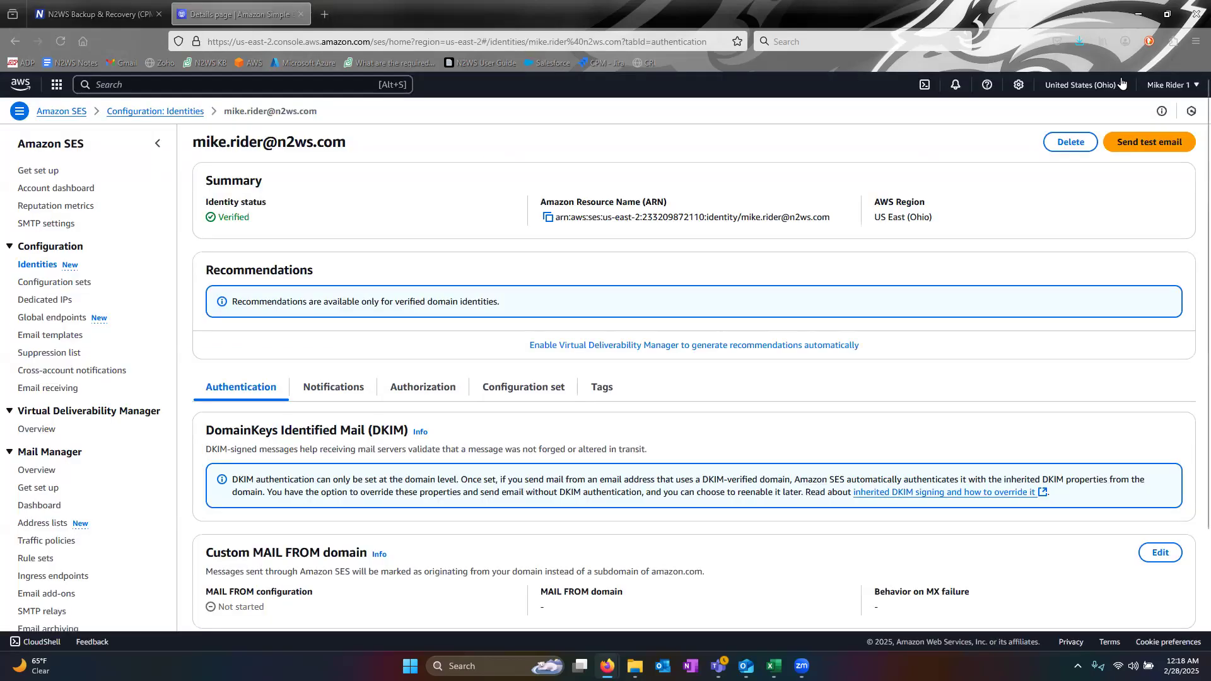
click(101, 14)
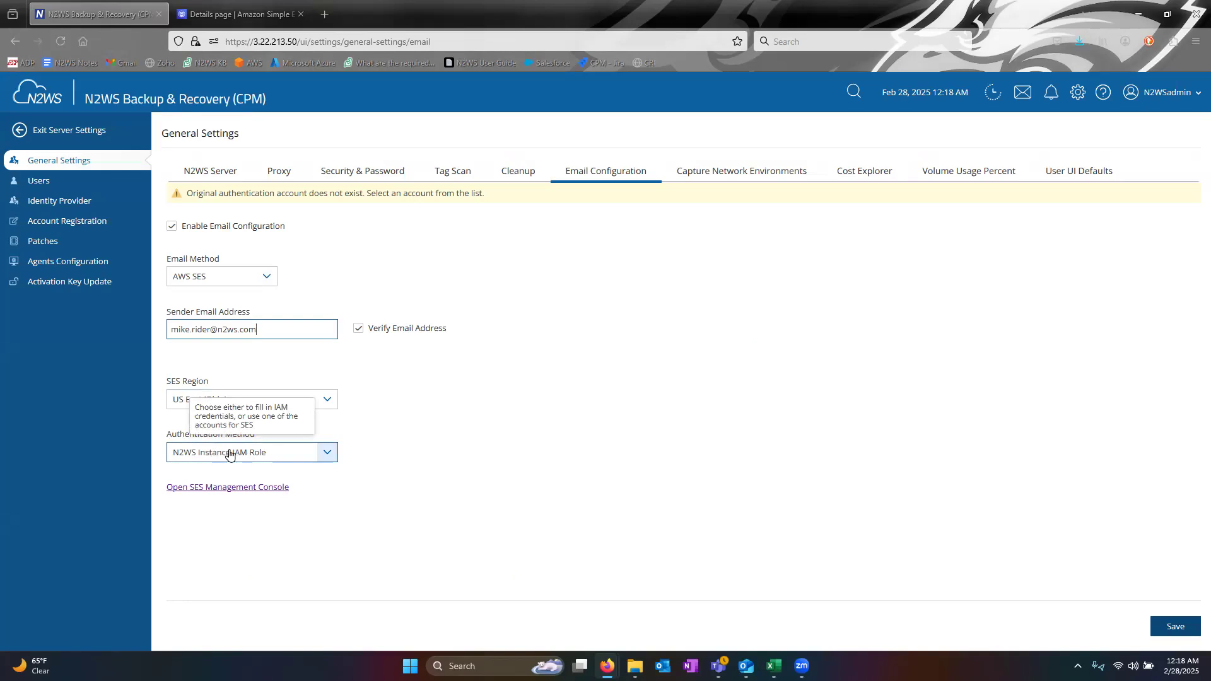
click(1173, 626)
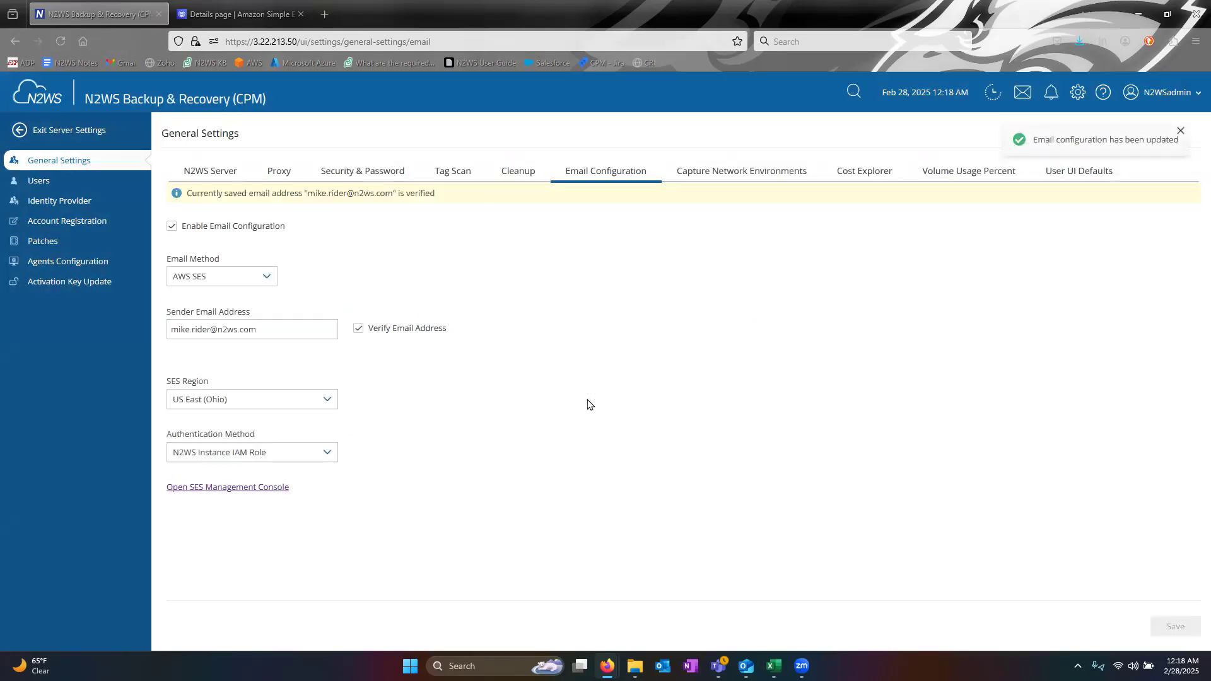
drag(300, 192, 481, 199)
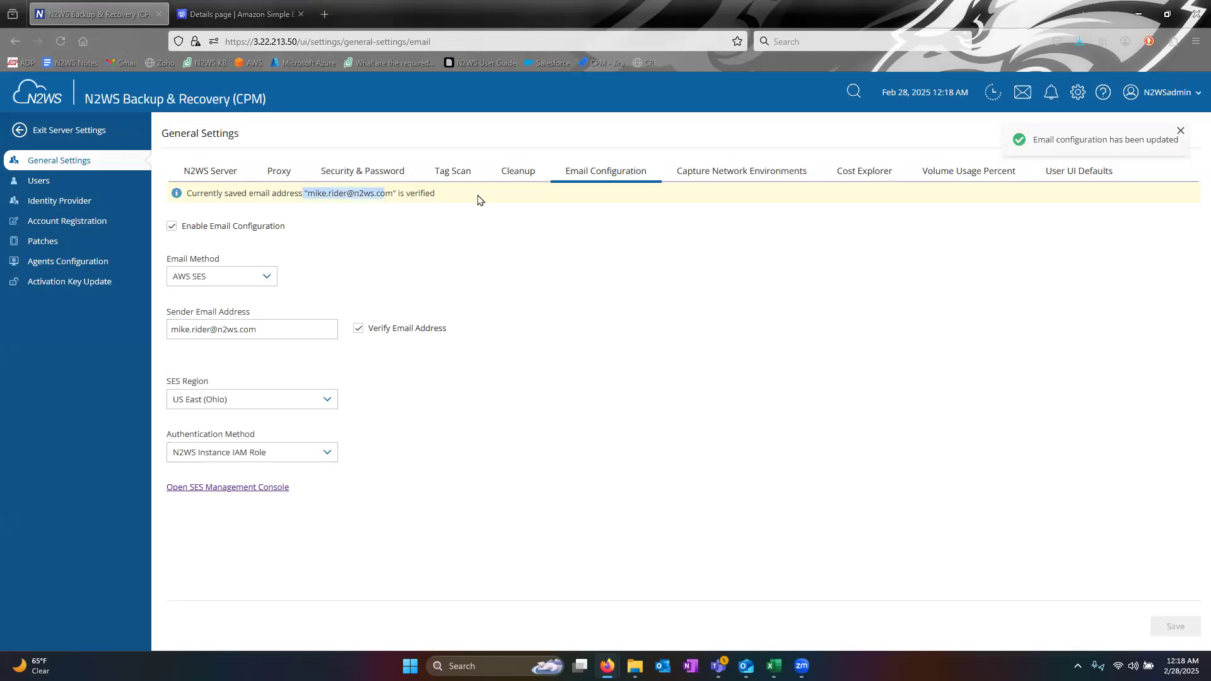
click(542, 347)
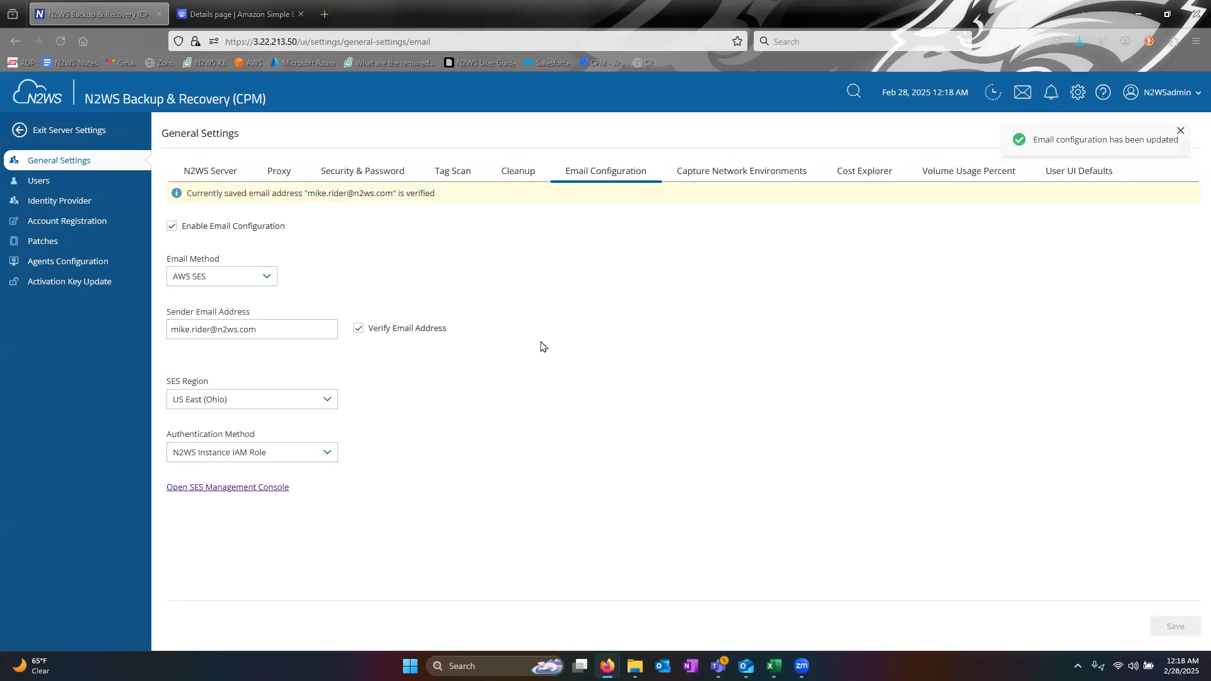
click(94, 140)
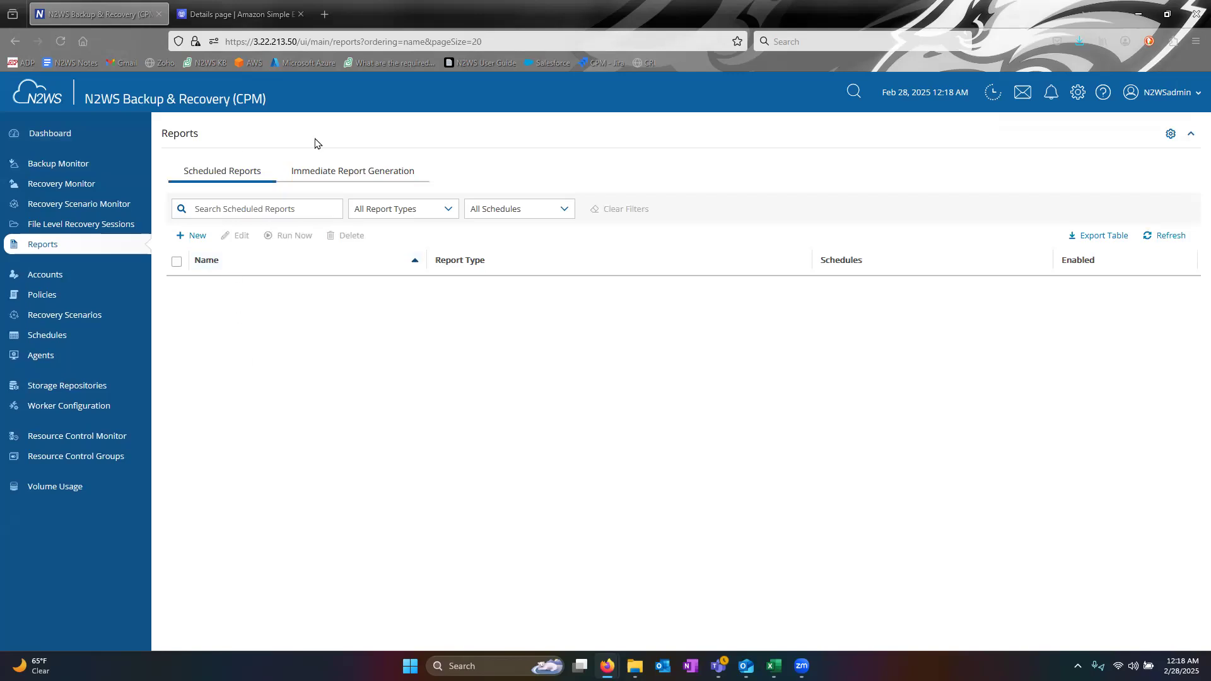
- Add a new report named Unprotected_Resources and set its type to AWS Unprotected Resources
click(198, 237)
click(370, 186)
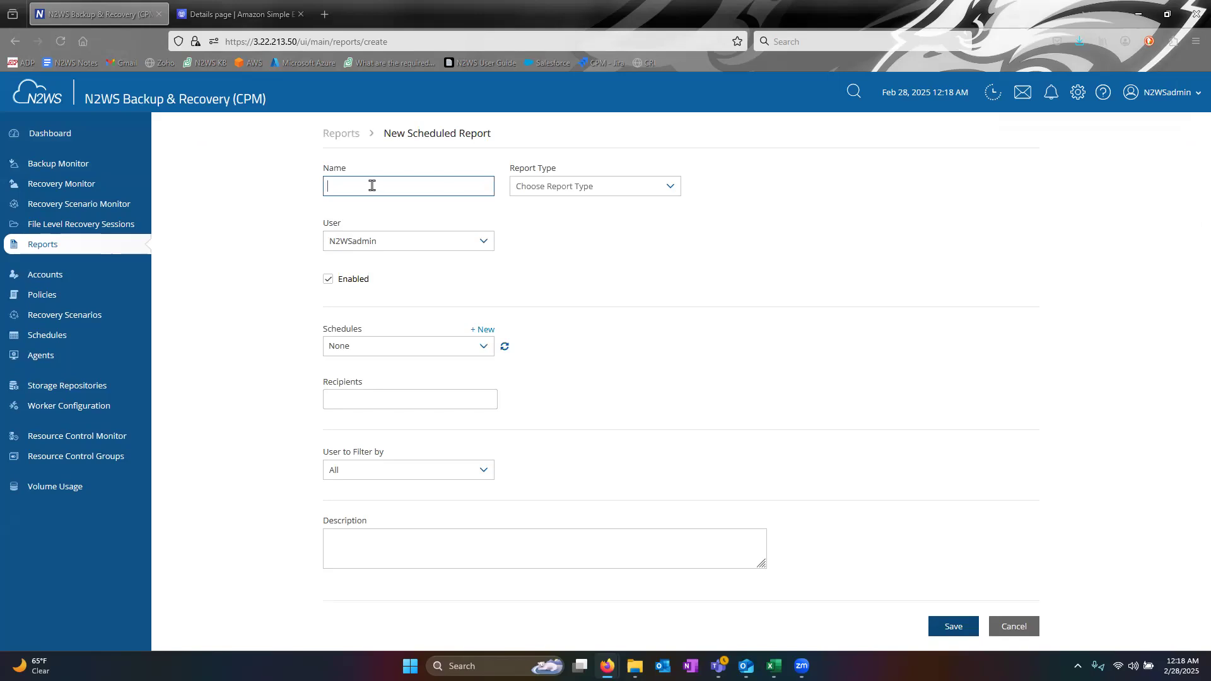
text(S)
text(sources)
click(625, 192)
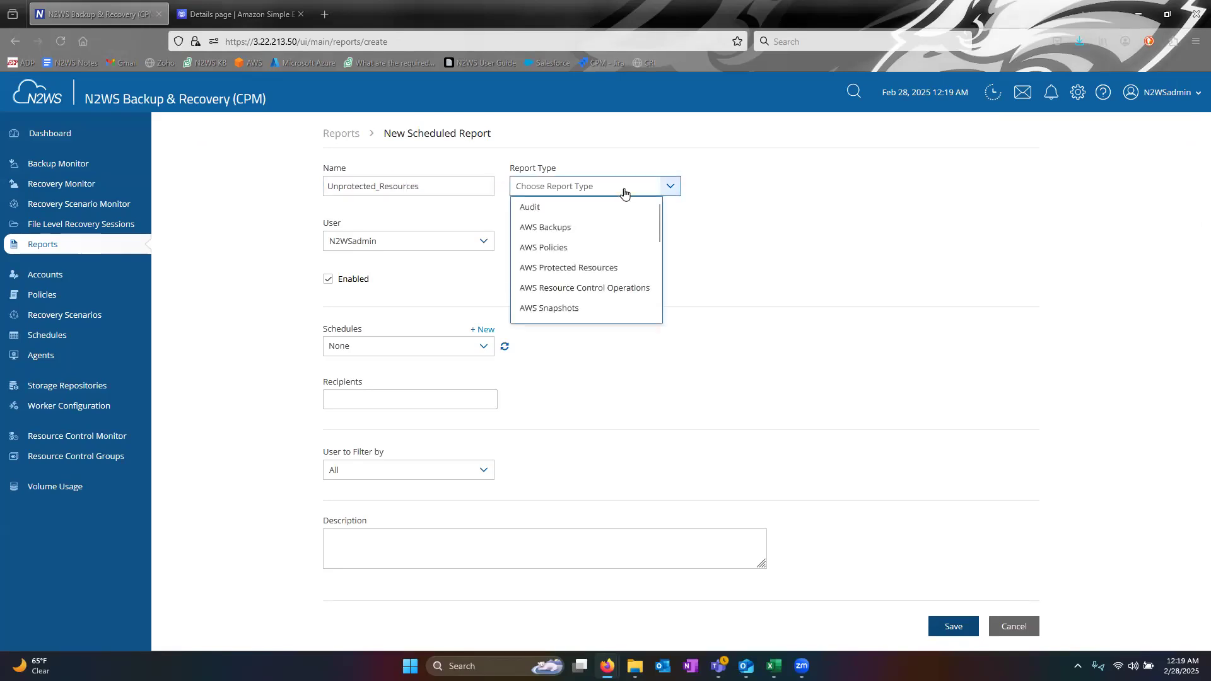
scroll(576, 285, down, 2)
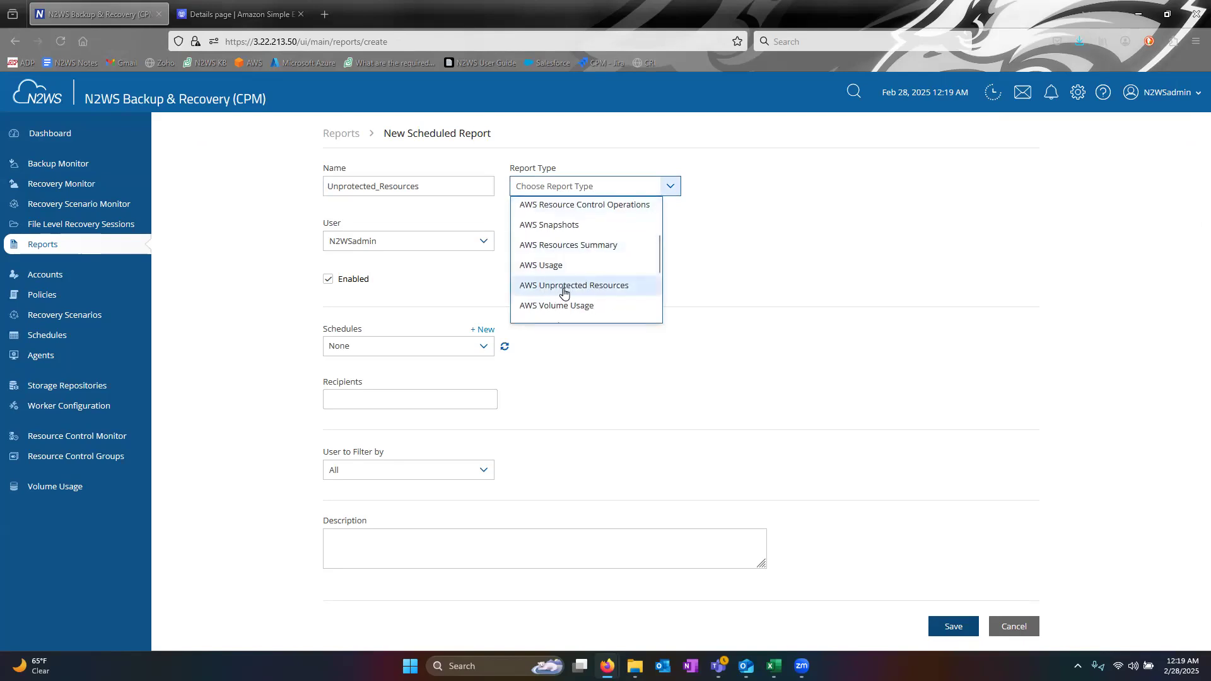
click(574, 289)
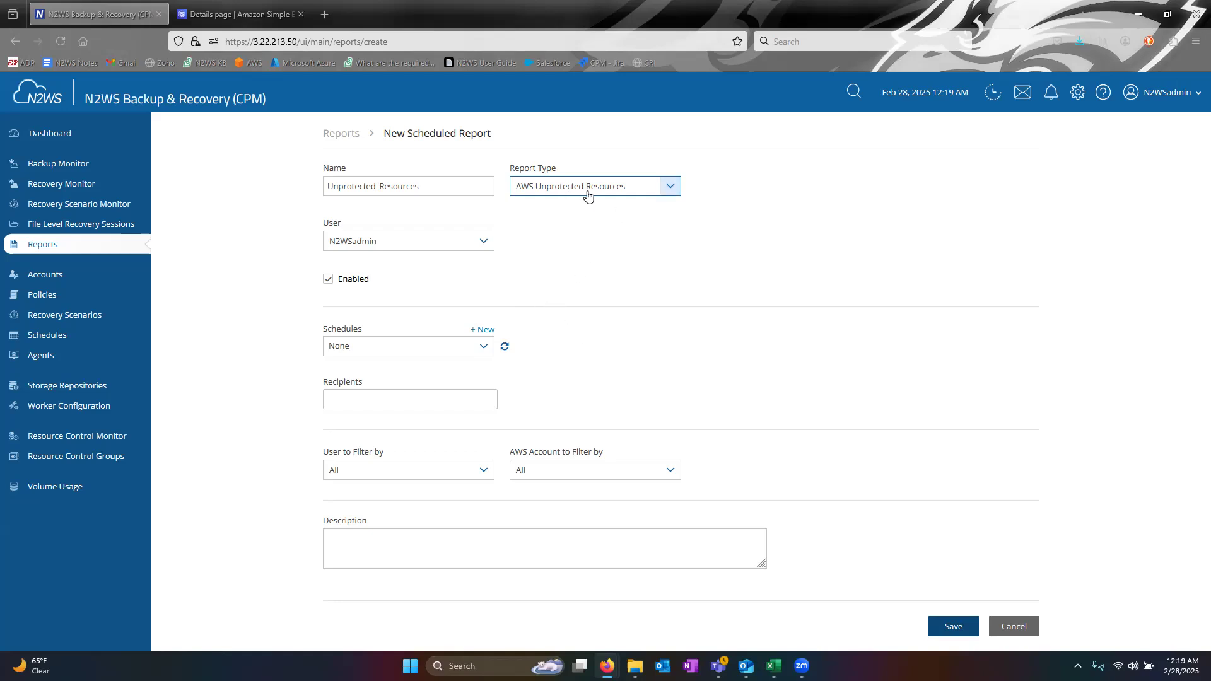
- Tick the Reports_0100 schedule and add the sender's e-mail address as the recipient
click(376, 348)
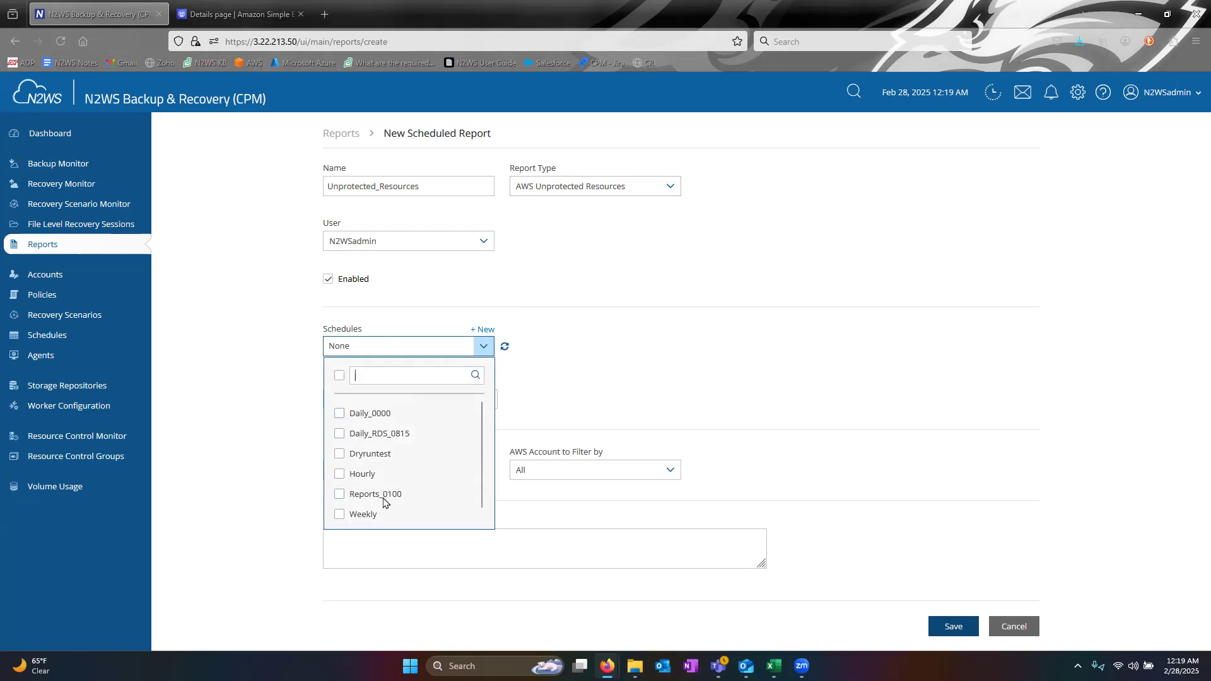
click(339, 495)
click(684, 353)
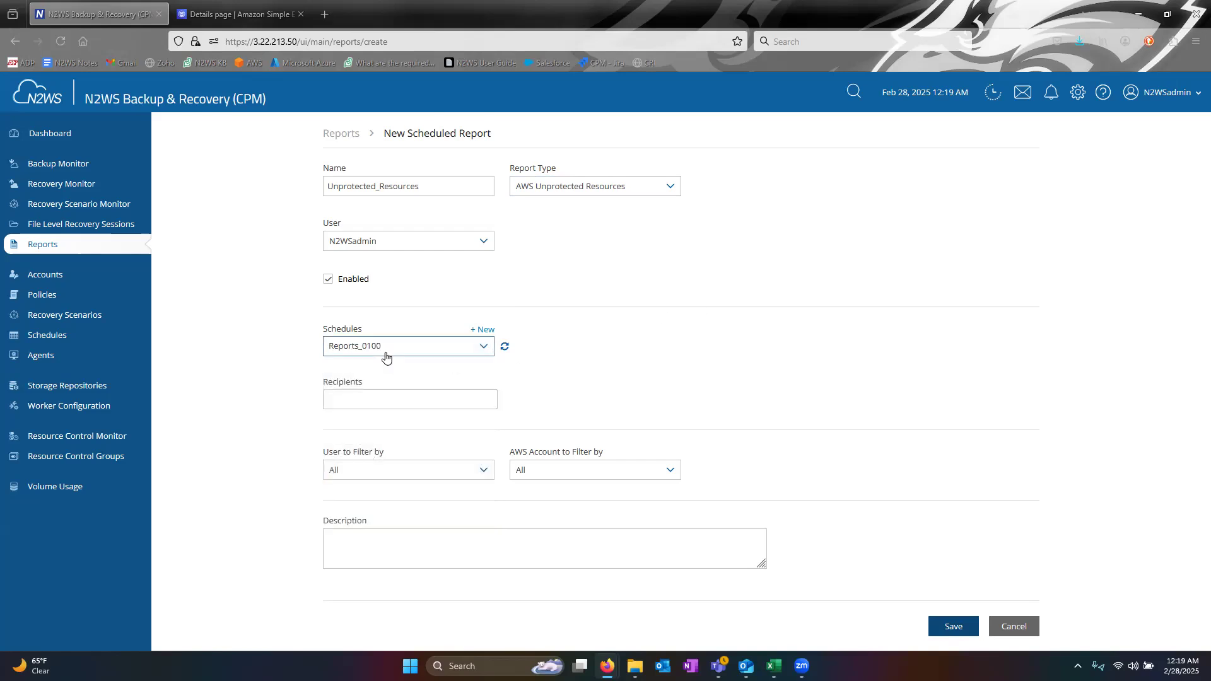
click(443, 403)
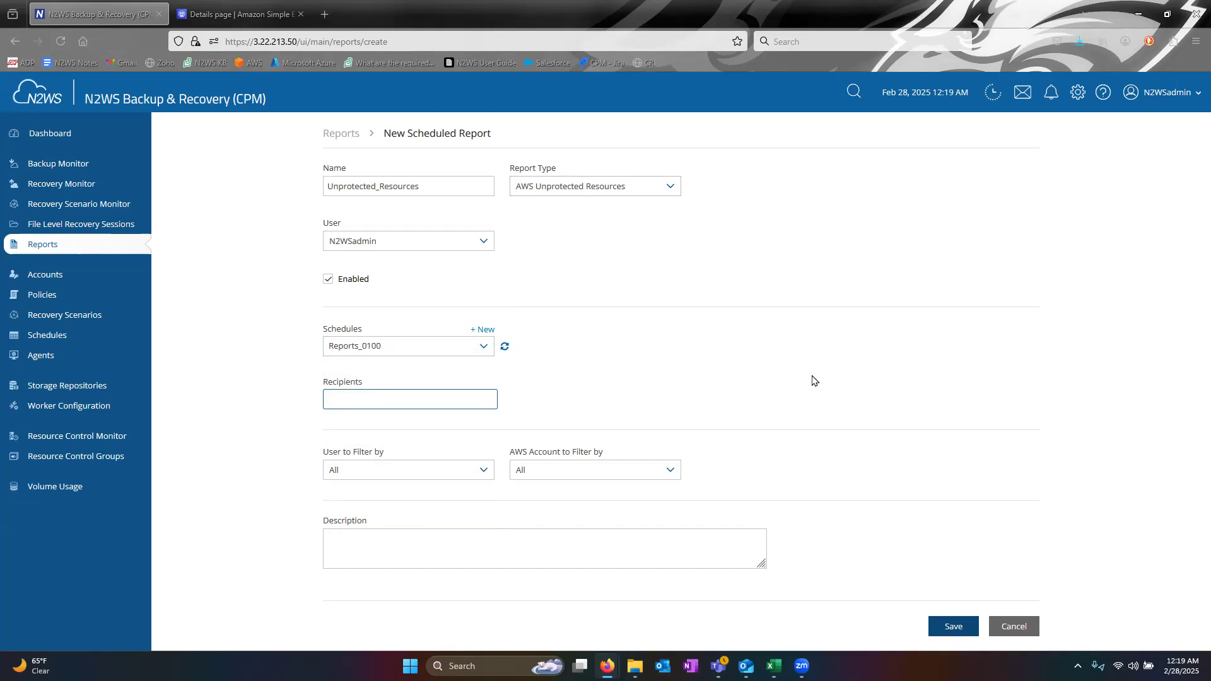
key(Return)
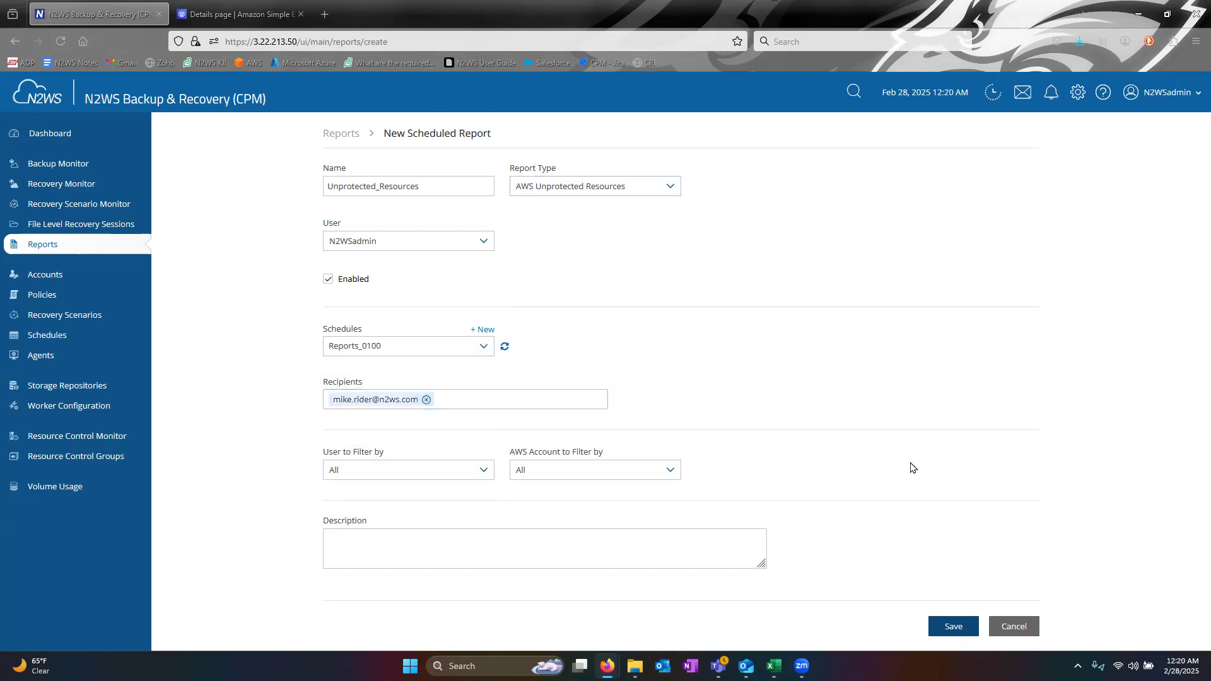
- Save the Unprotected_Resources scheduled report so it appears in the Scheduled Reports table
click(953, 626)
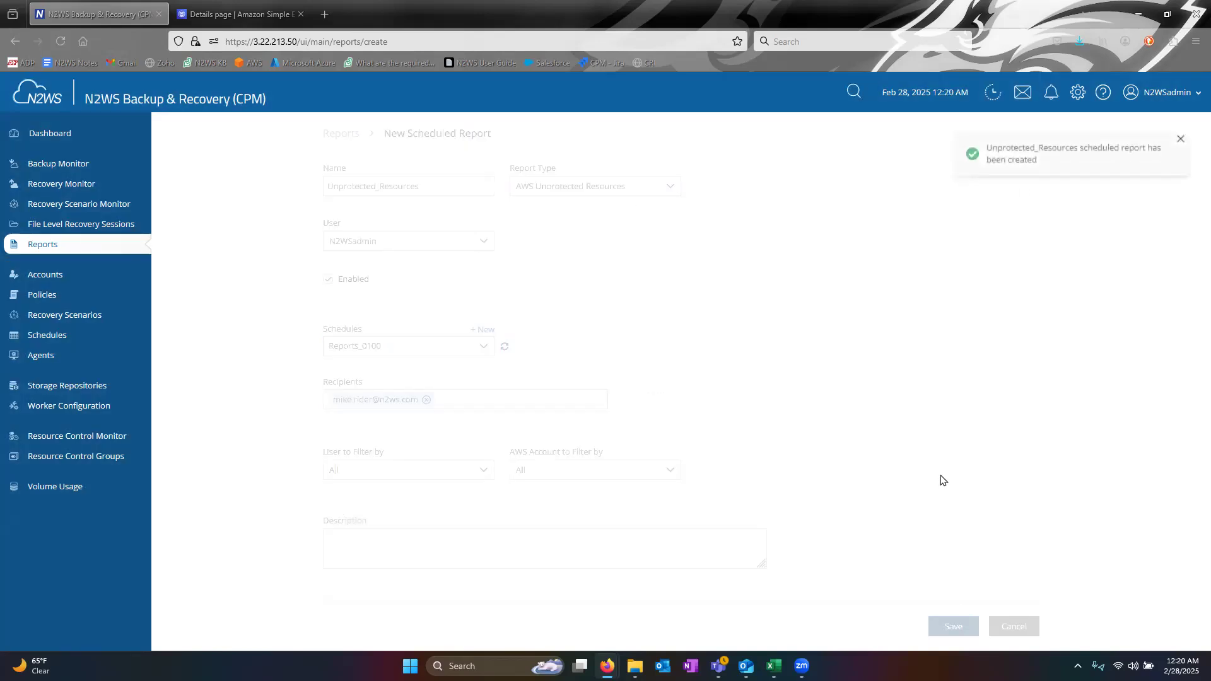